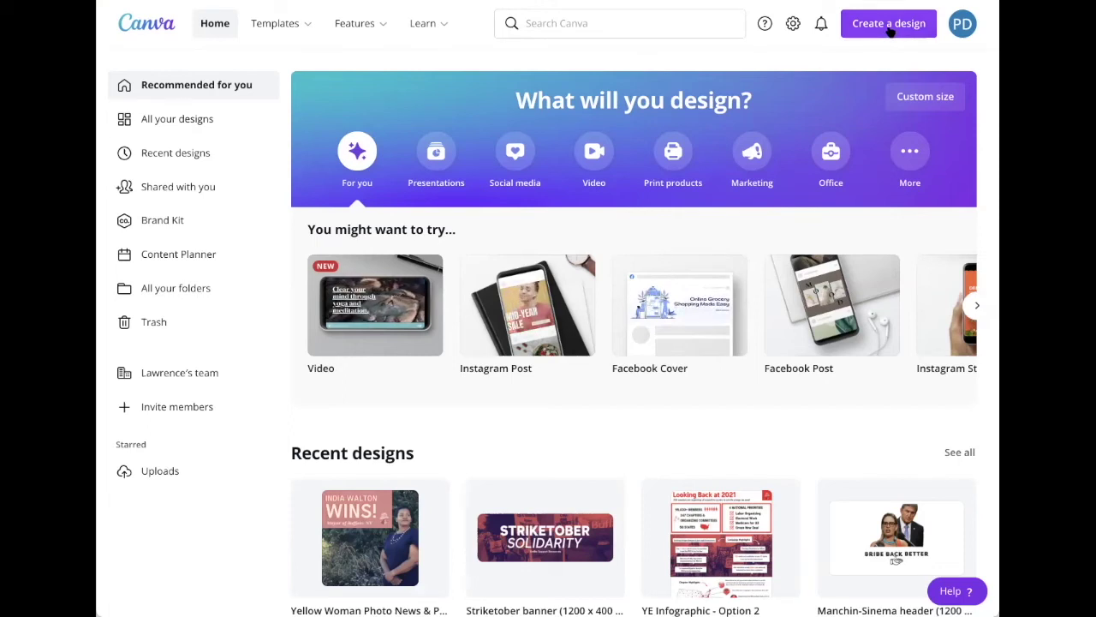
- Create a new blank Instagram Post design from the design-type list
click(891, 30)
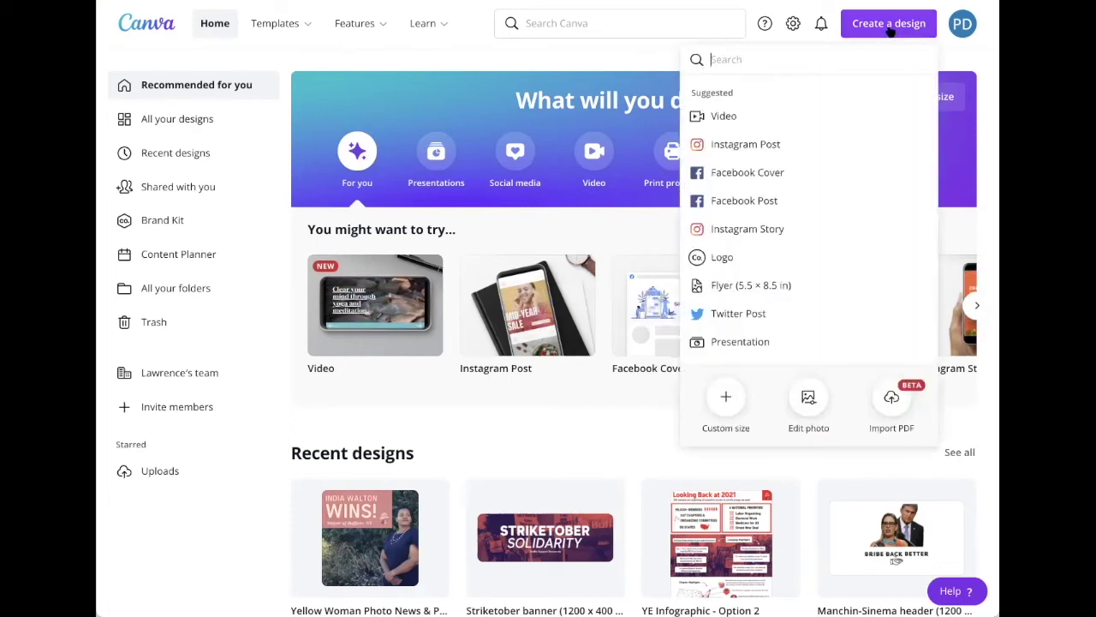
click(798, 147)
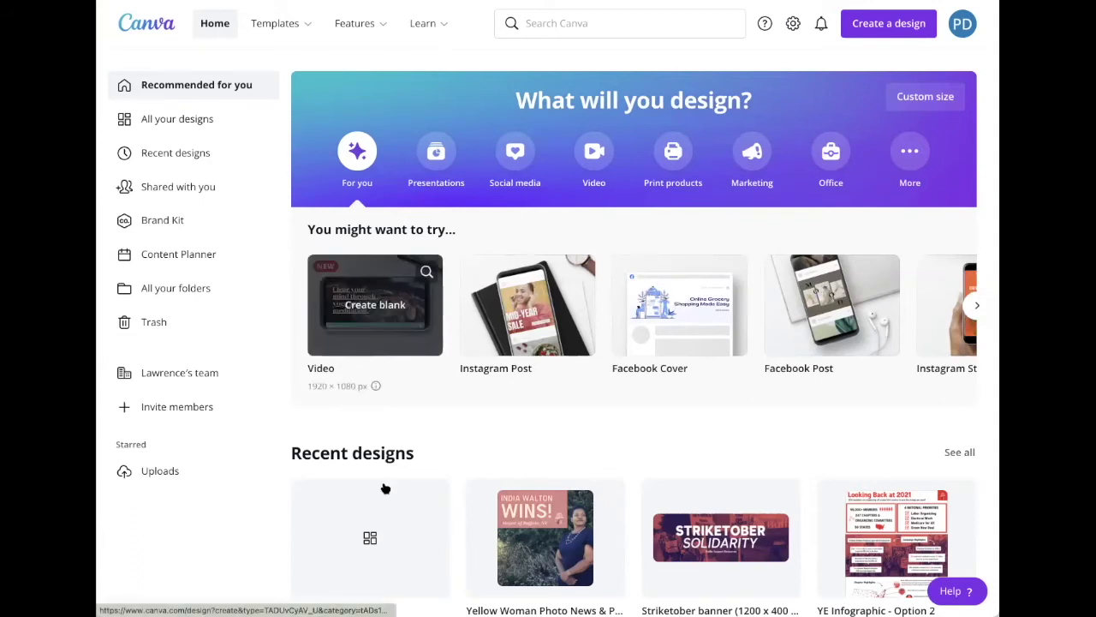
- Open the new Instagram Post and scroll the Background panel down to the textures
click(387, 501)
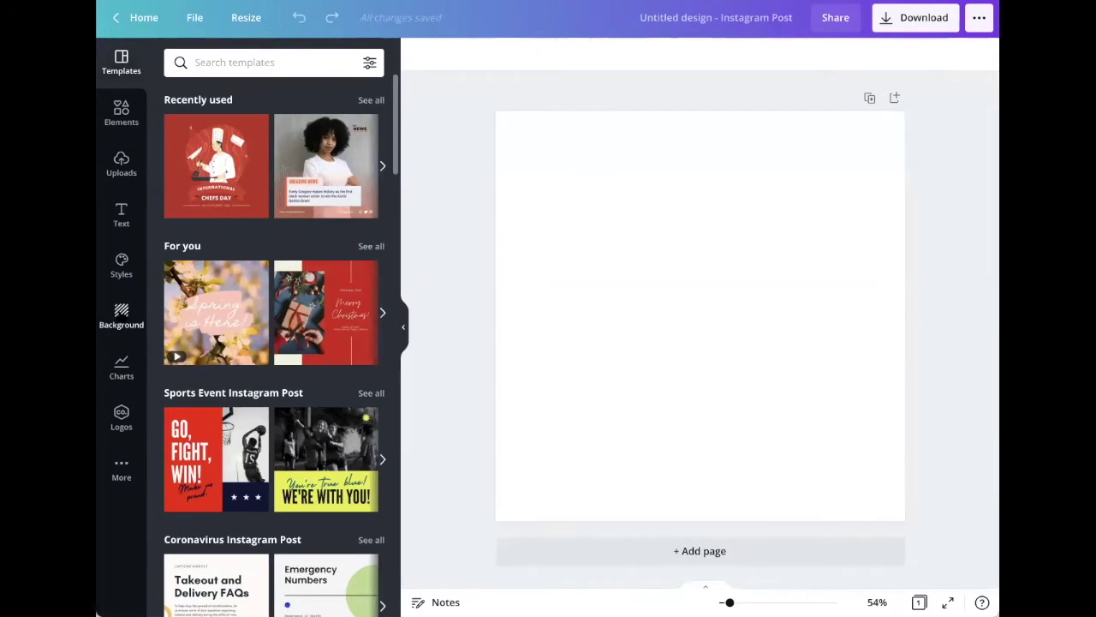
click(121, 316)
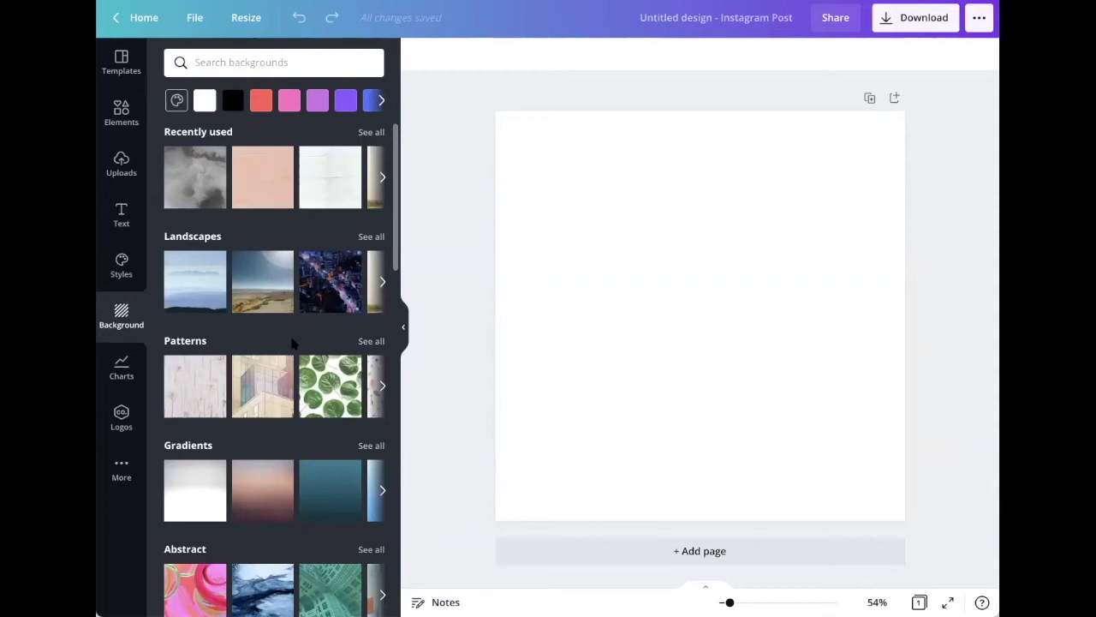
scroll(295, 343, down, 3)
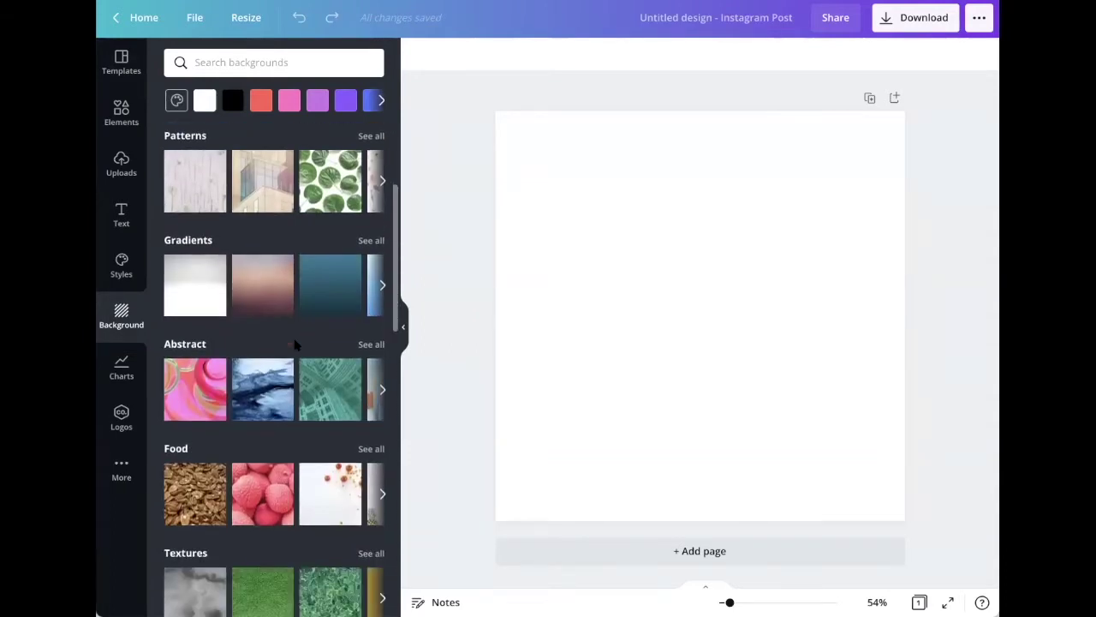
scroll(295, 343, down, 1)
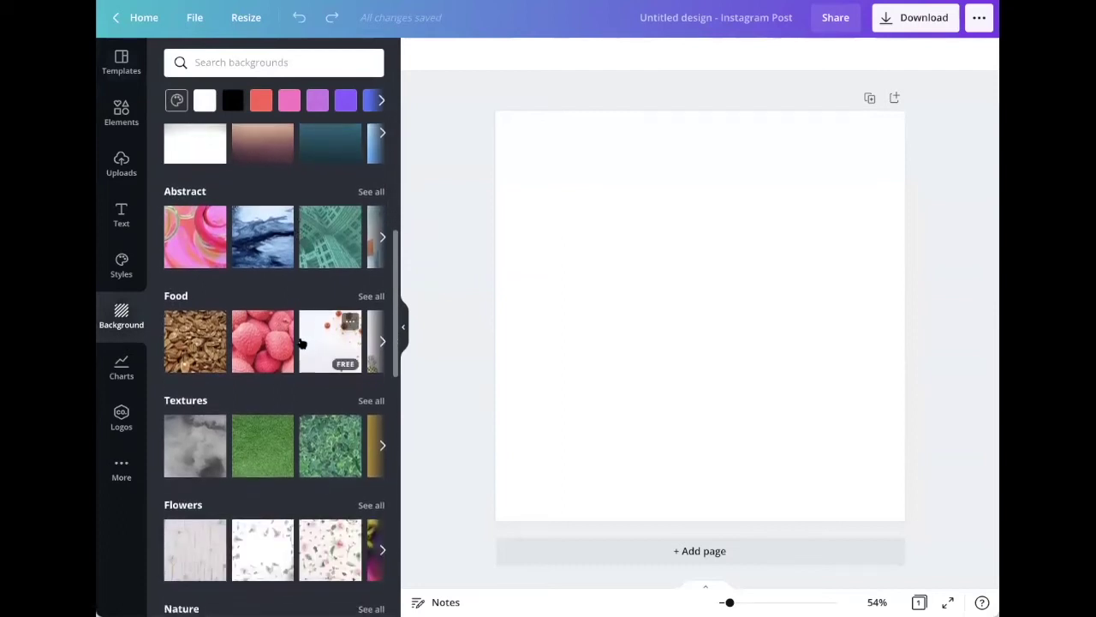
- Apply the grey watercolour texture as the page background and add a square shape
click(201, 448)
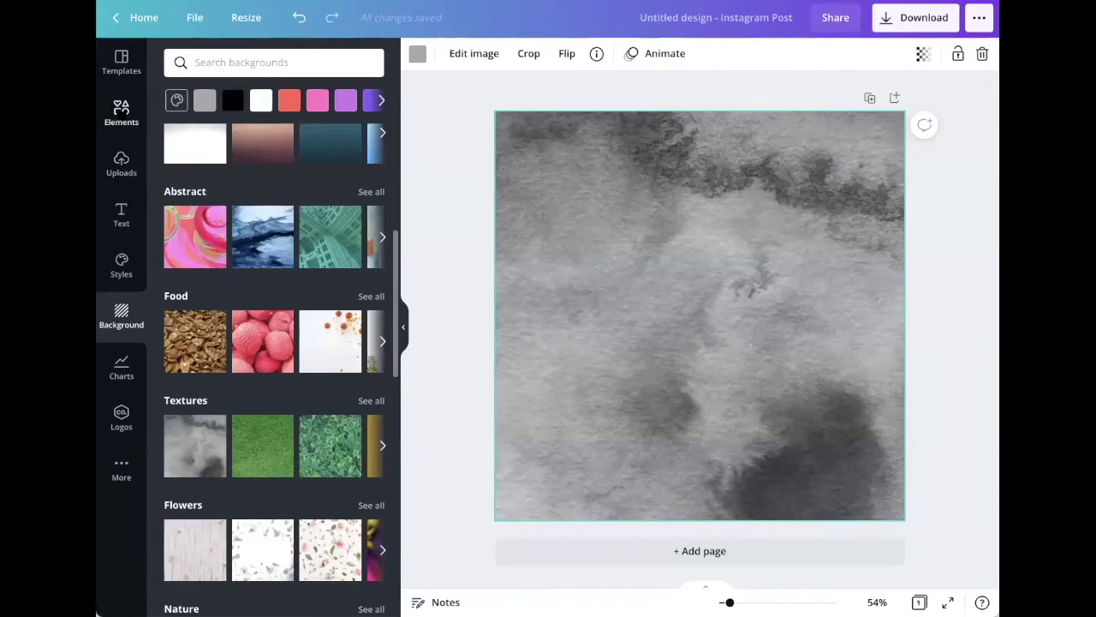
click(121, 111)
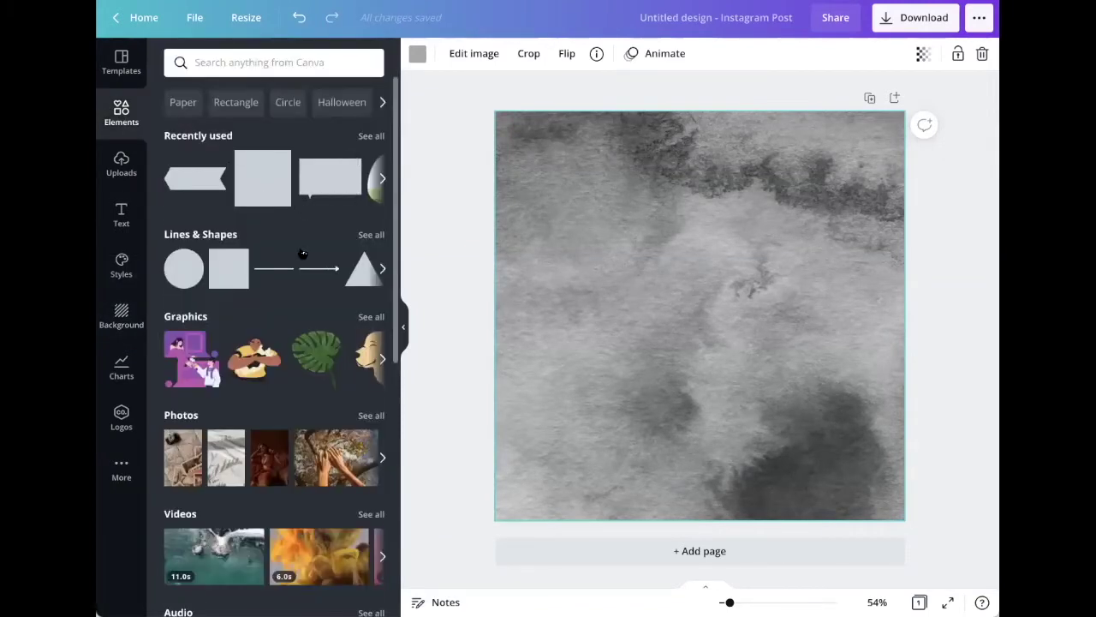
click(371, 235)
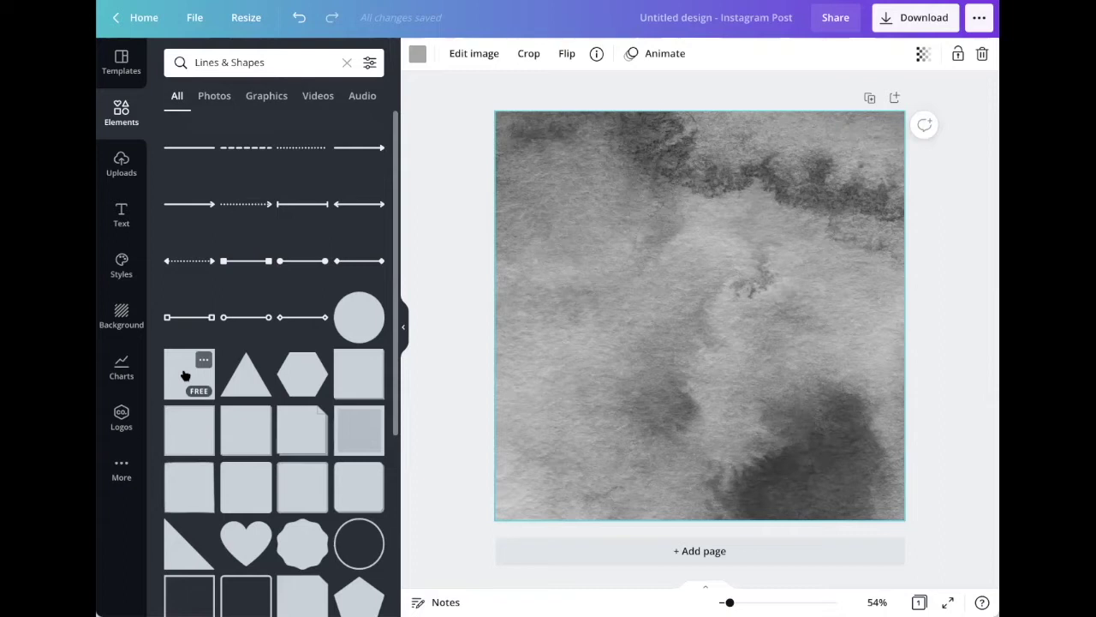
click(185, 375)
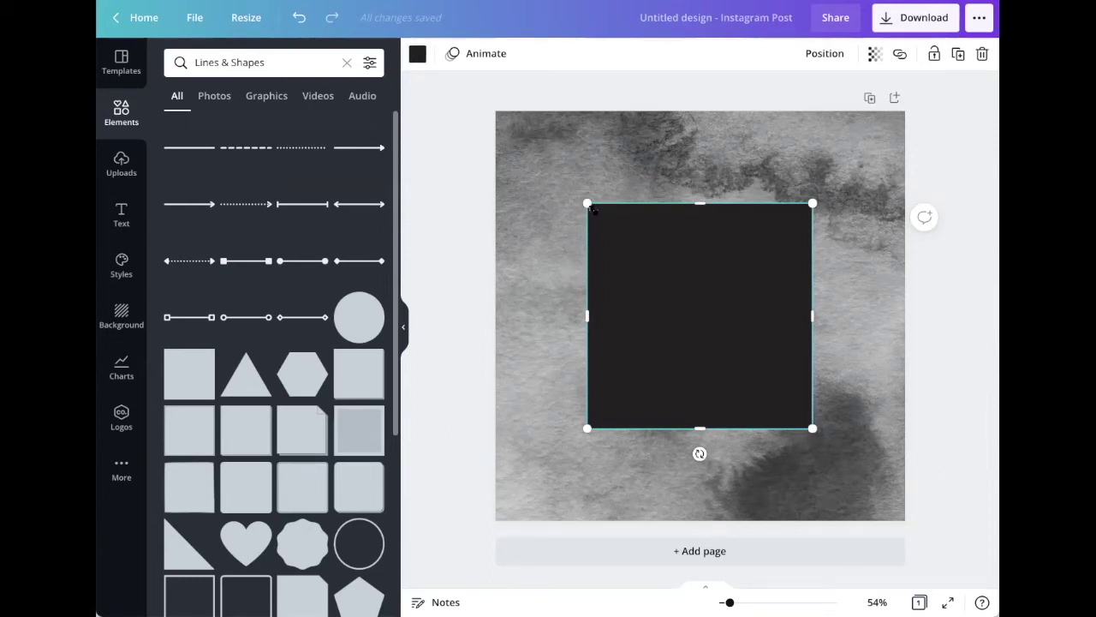
- Enlarge and centre the square, leaving a textured border, and colour it DSA white
drag(589, 208, 532, 130)
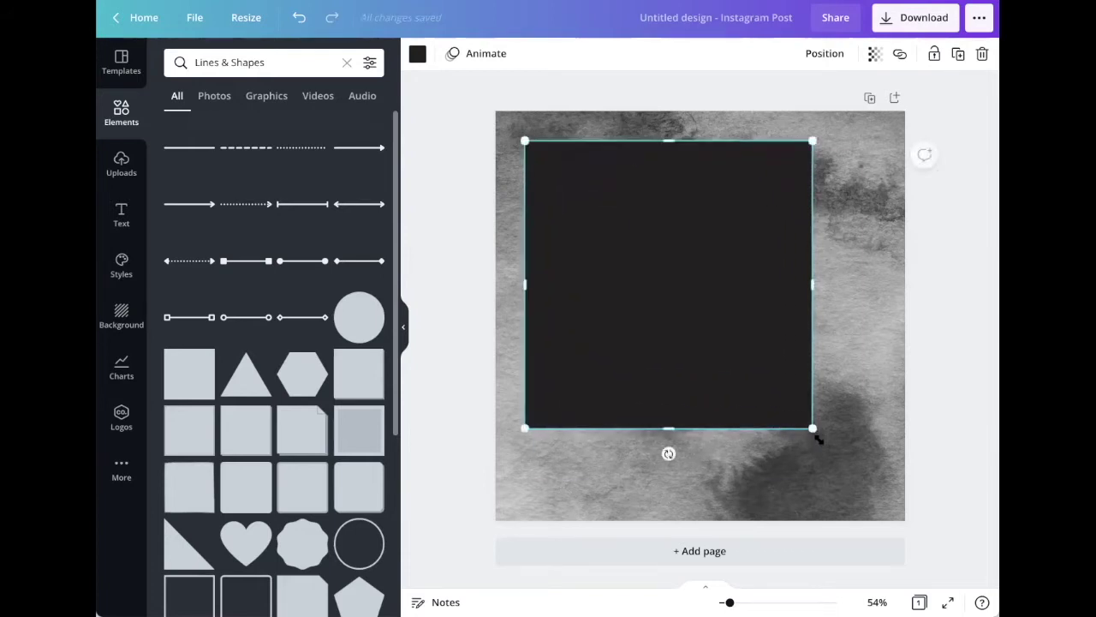
drag(818, 438, 871, 490)
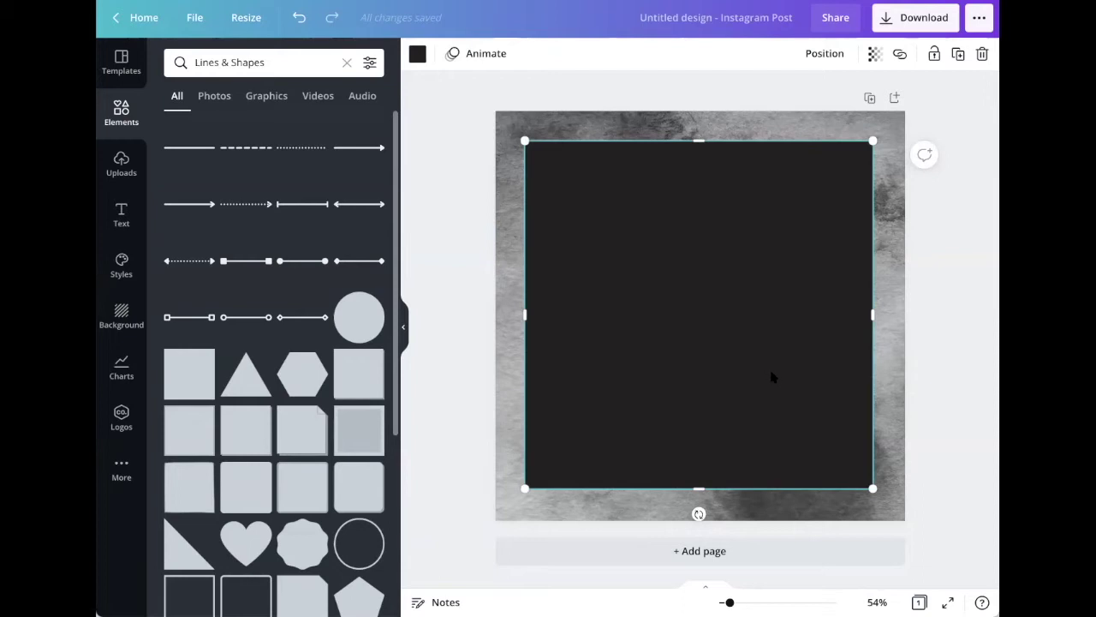
drag(770, 373, 766, 379)
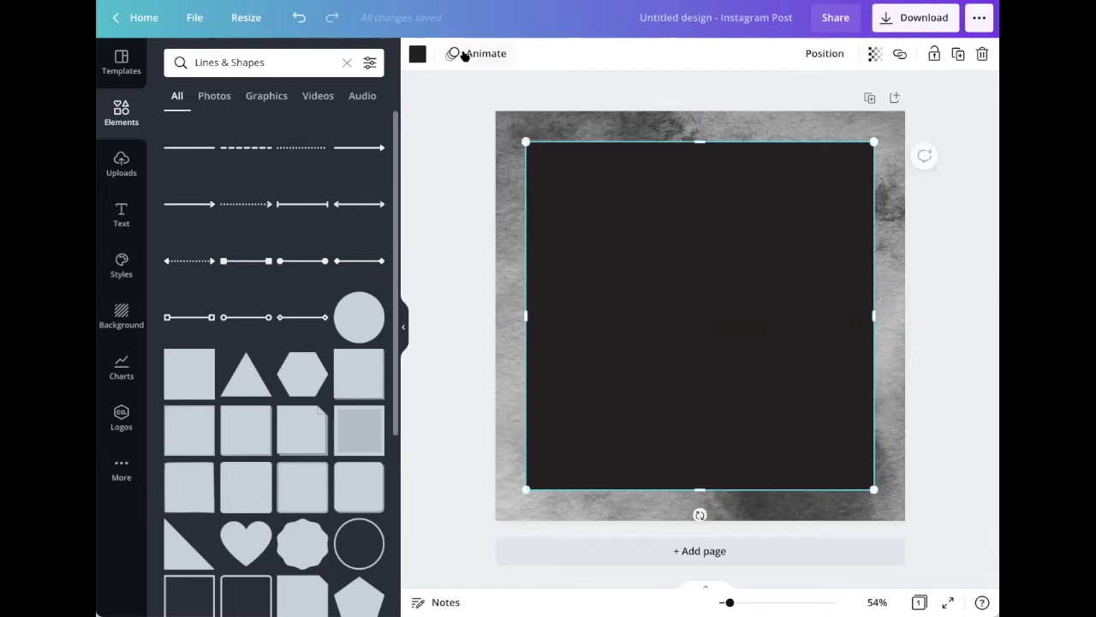
click(418, 54)
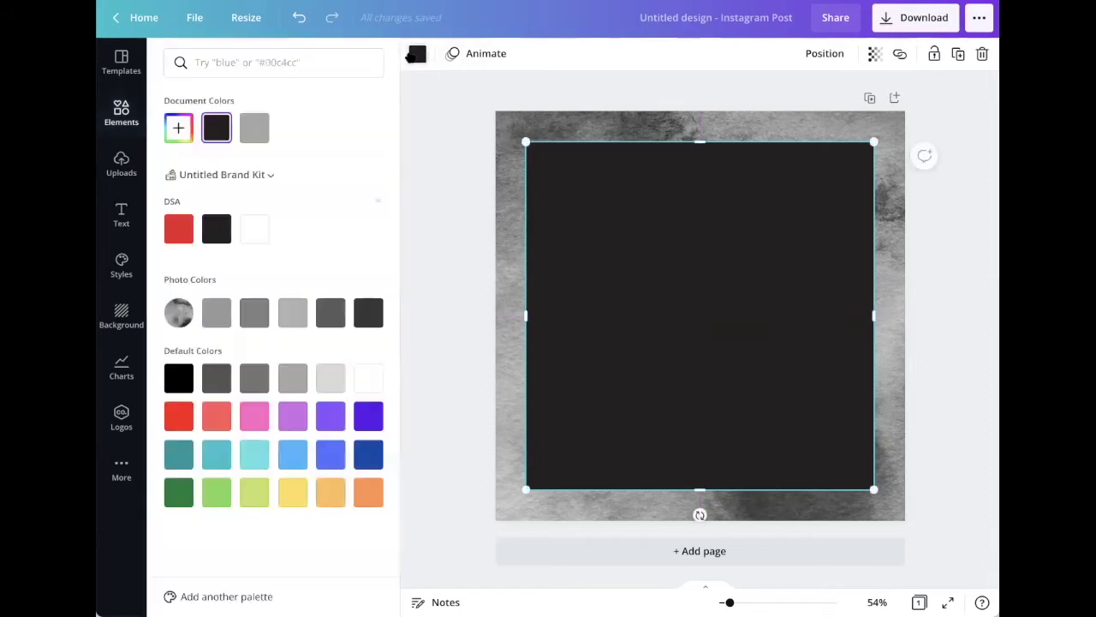
click(254, 230)
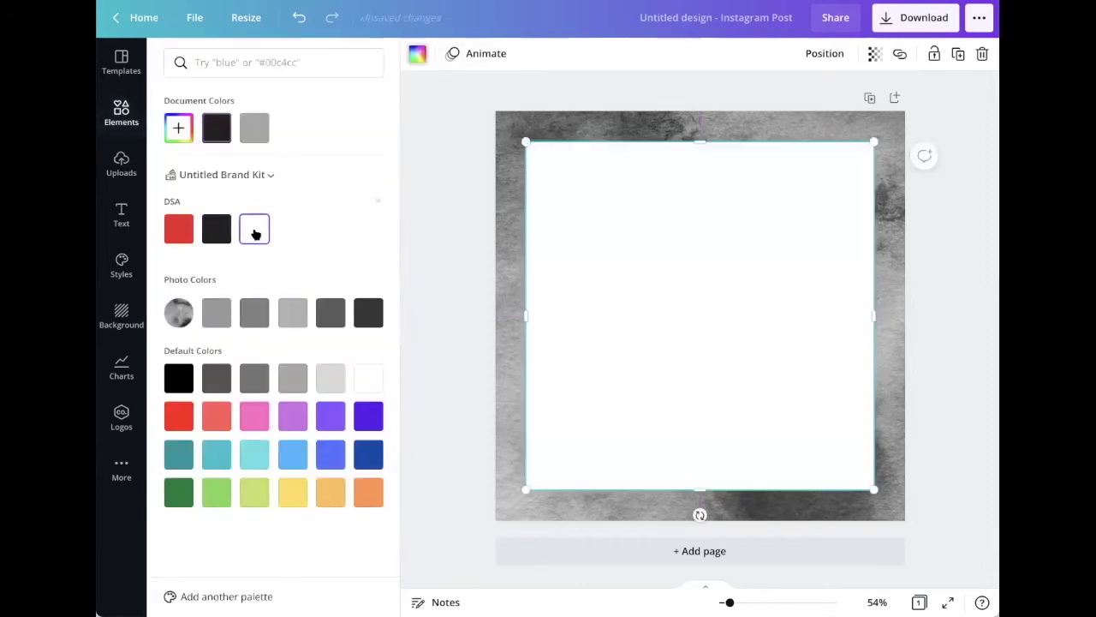
click(445, 208)
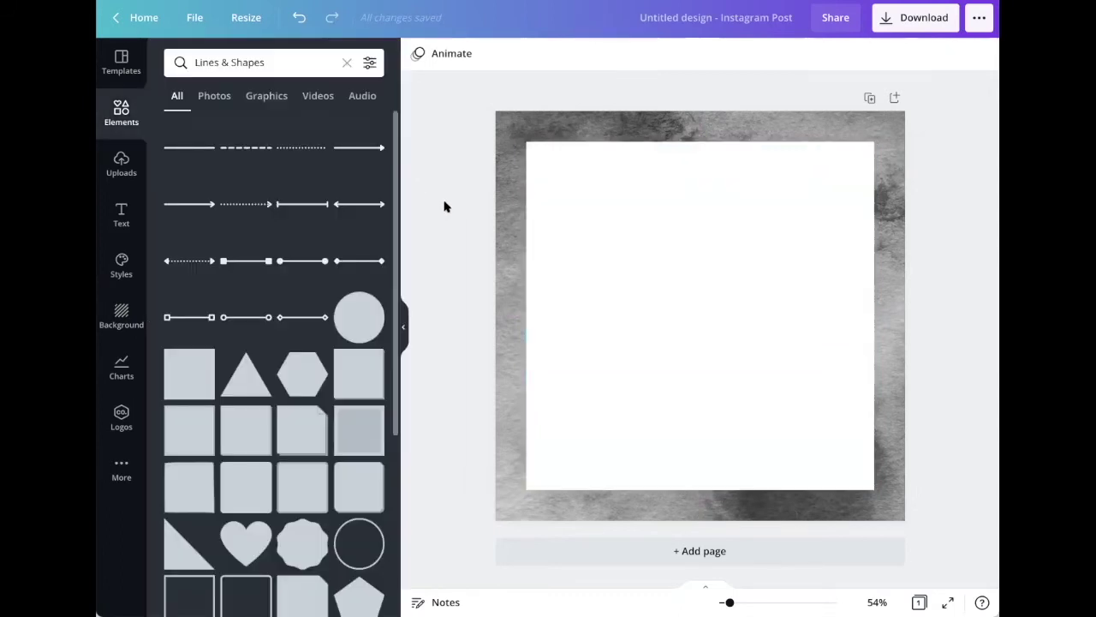
- Browse the Text panel's font combinations, then scroll back up to the heading options
click(121, 215)
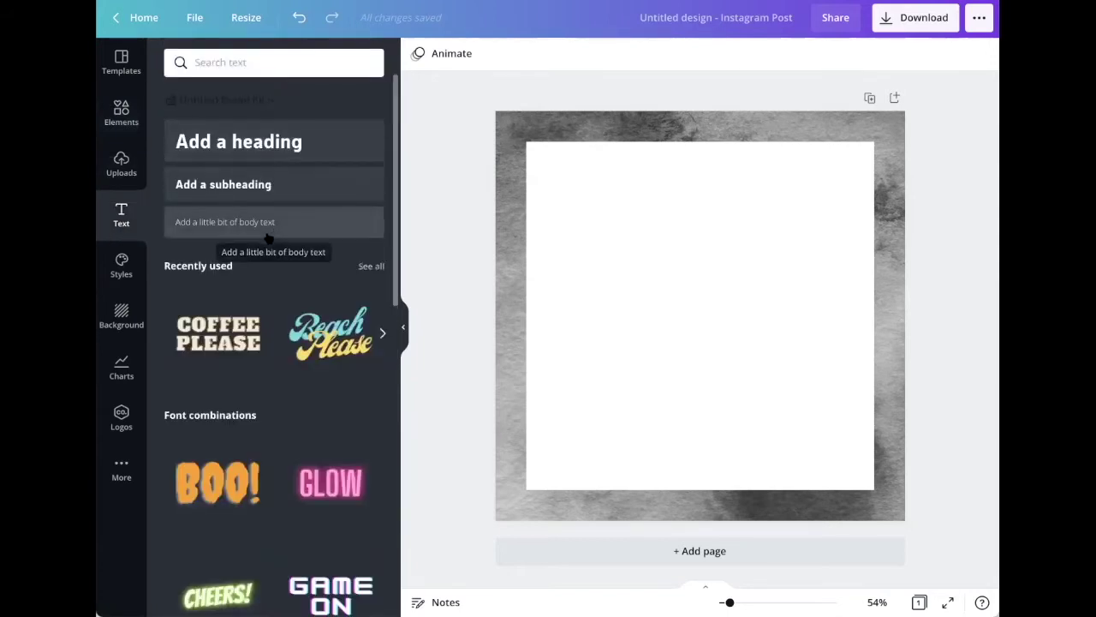
scroll(315, 325, down, 3)
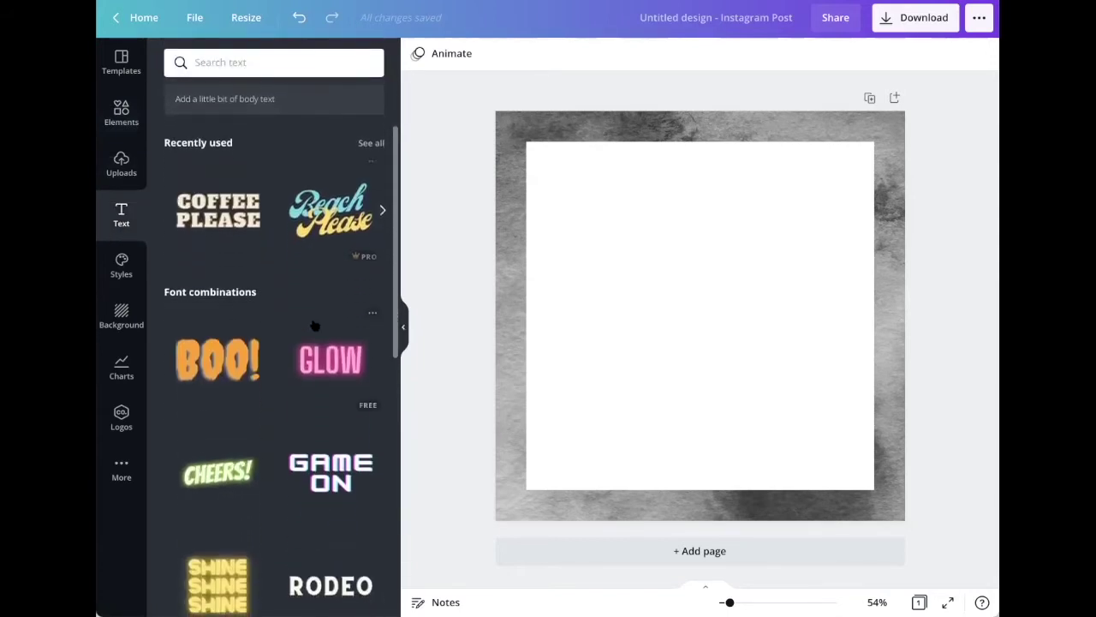
scroll(315, 325, down, 10)
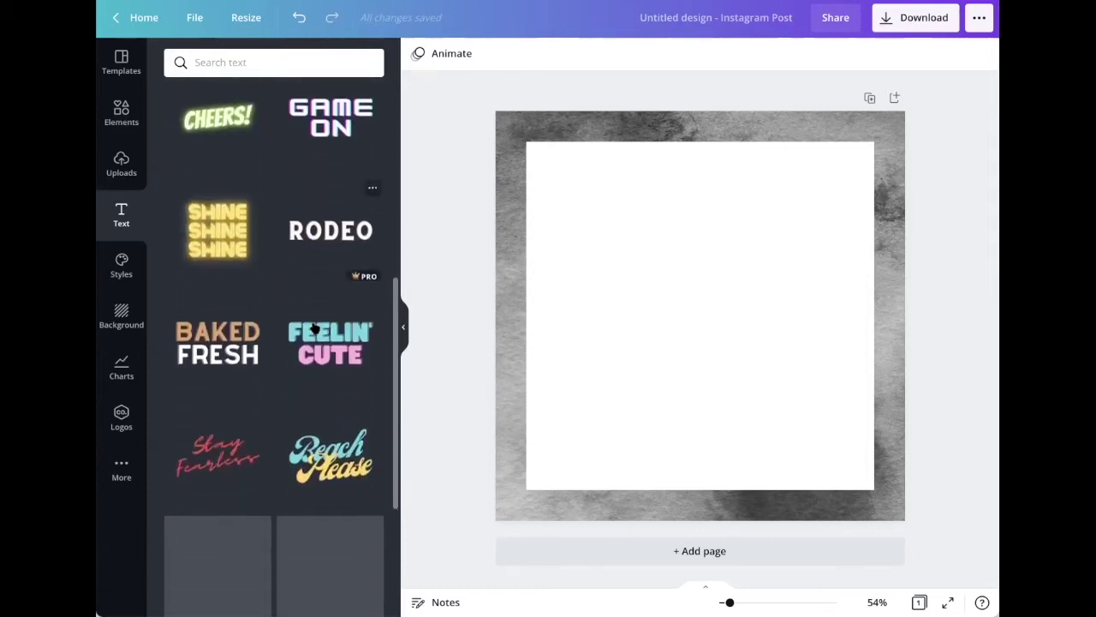
scroll(314, 328, down, 6)
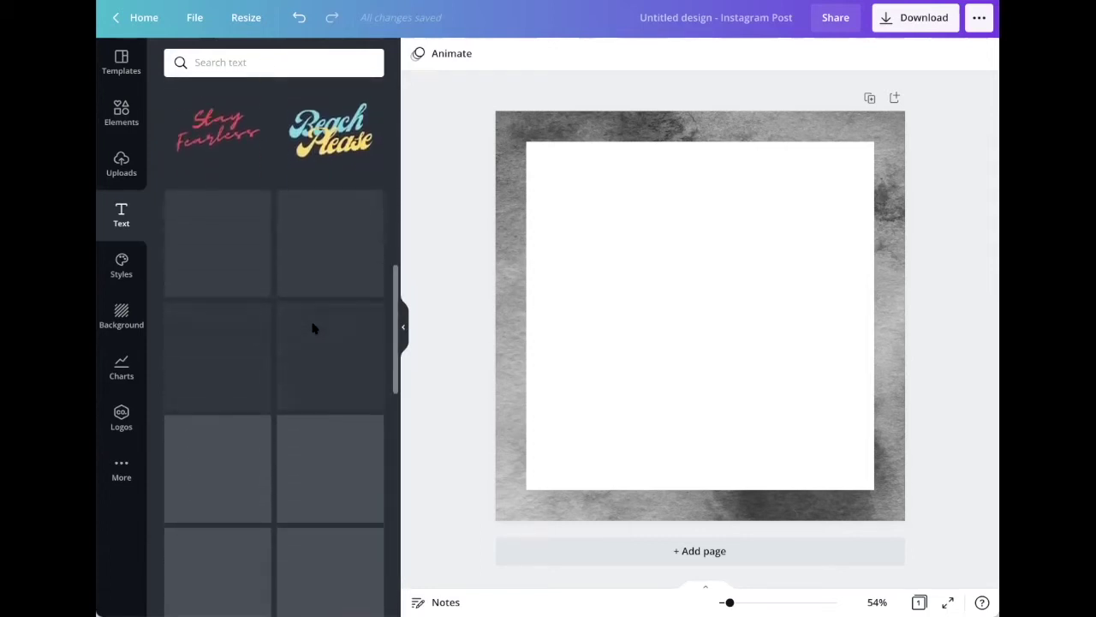
scroll(314, 328, down, 2)
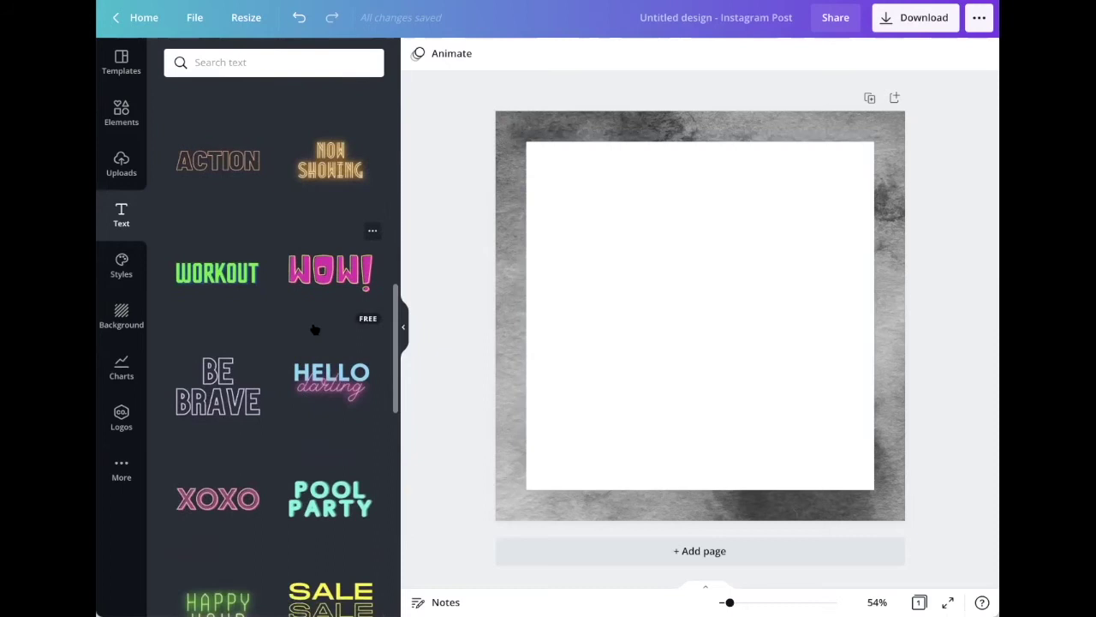
scroll(315, 330, down, 3)
scroll(314, 330, down, 3)
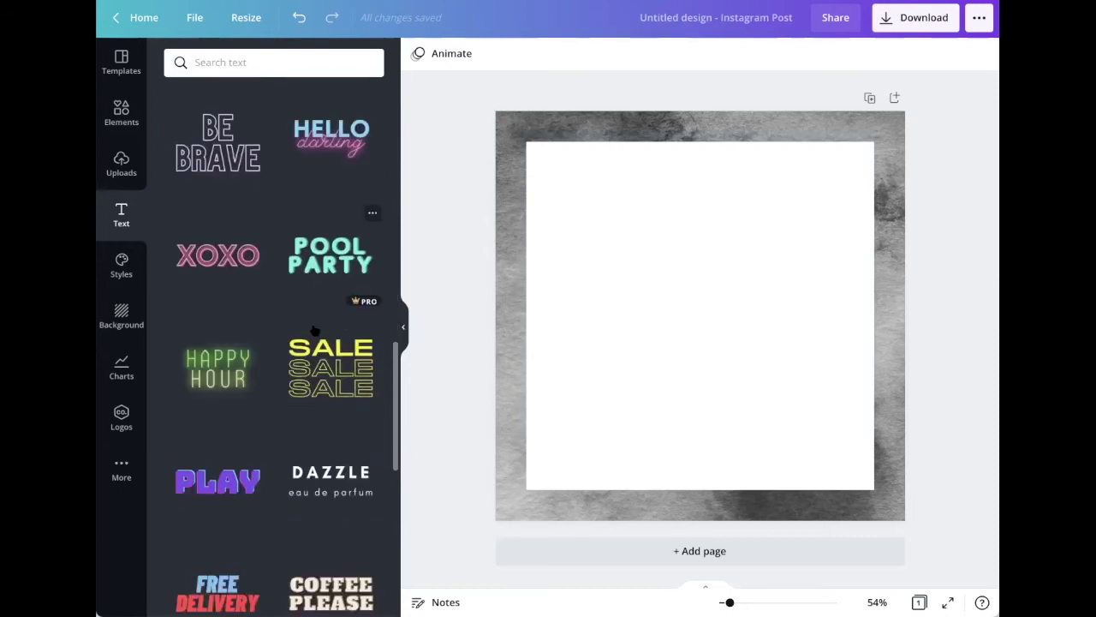
scroll(314, 330, down, 4)
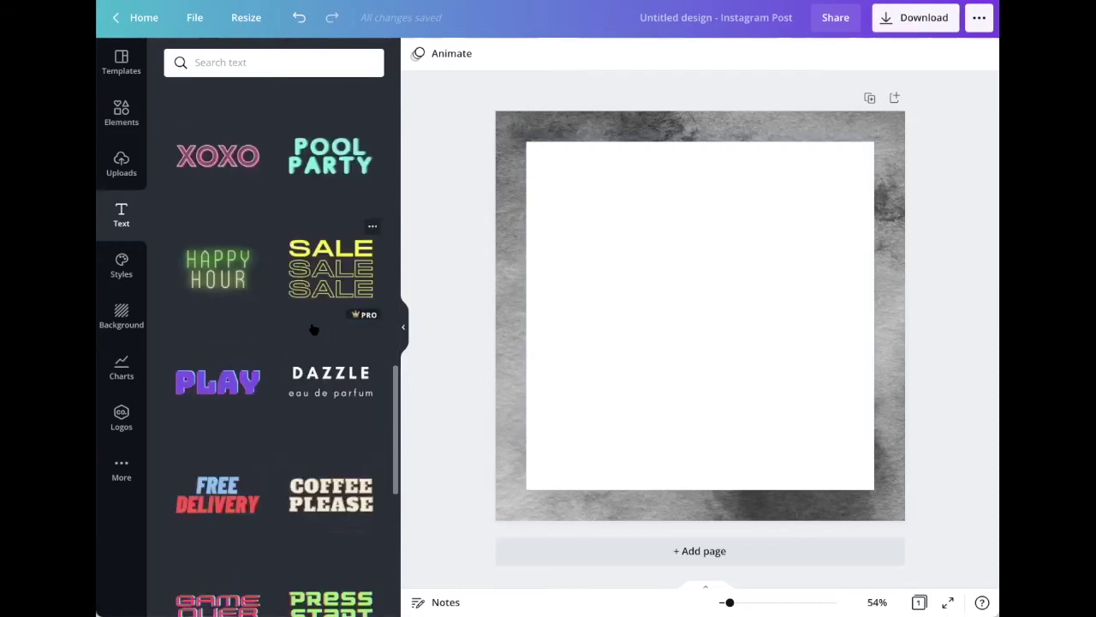
scroll(313, 330, down, 2)
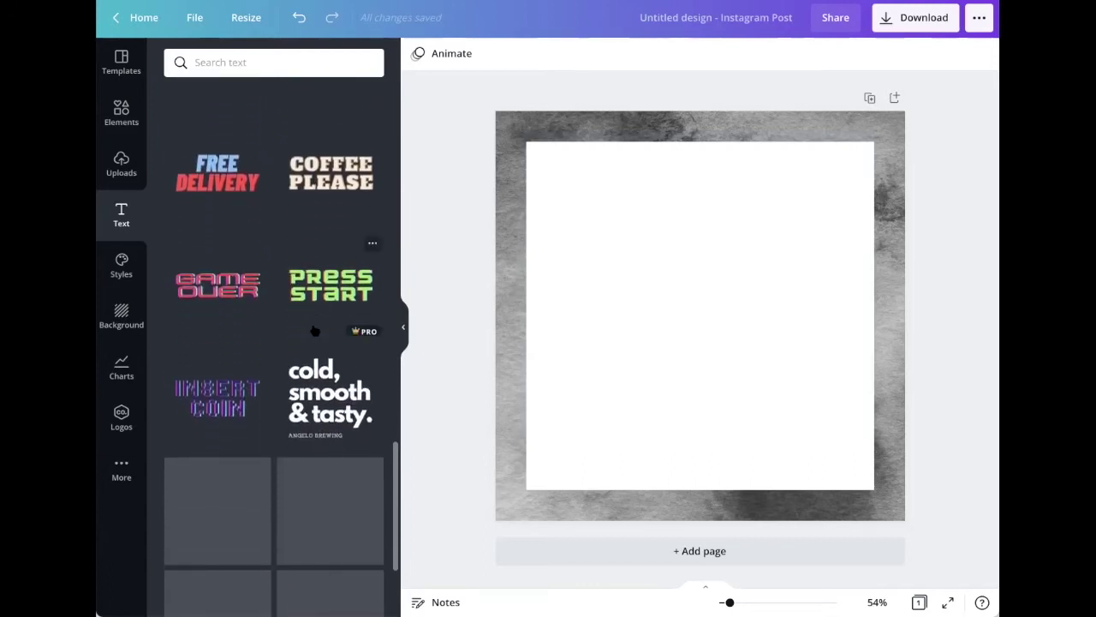
scroll(313, 330, up, 10)
scroll(313, 328, up, 3)
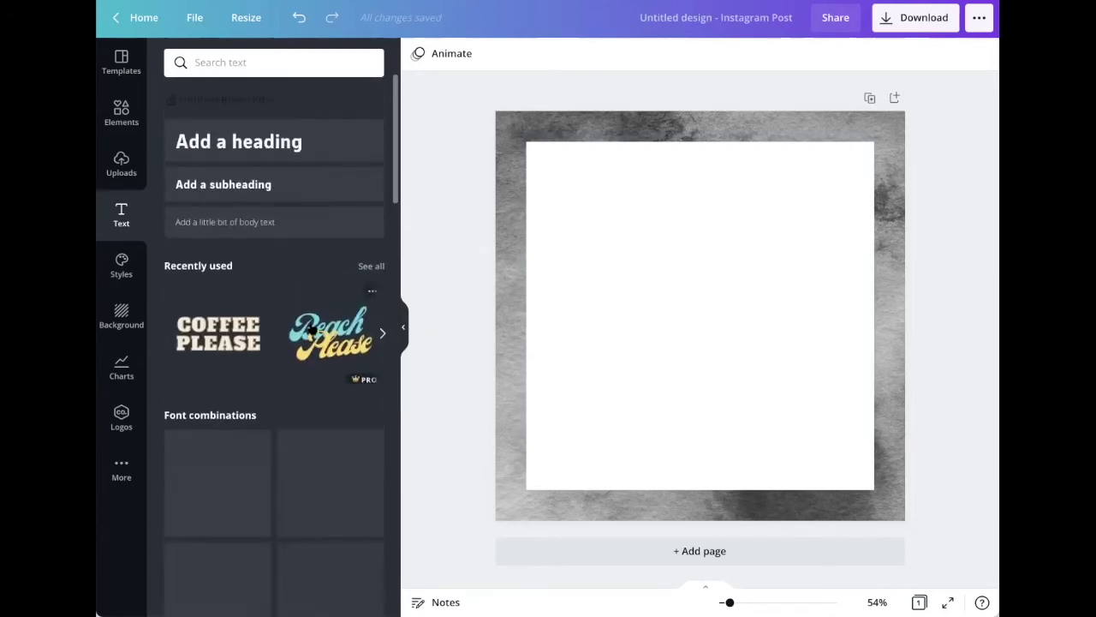
- Move the heading to the top of the white square and retitle it 'DSA Canva Party'
click(558, 231)
drag(683, 321, 677, 170)
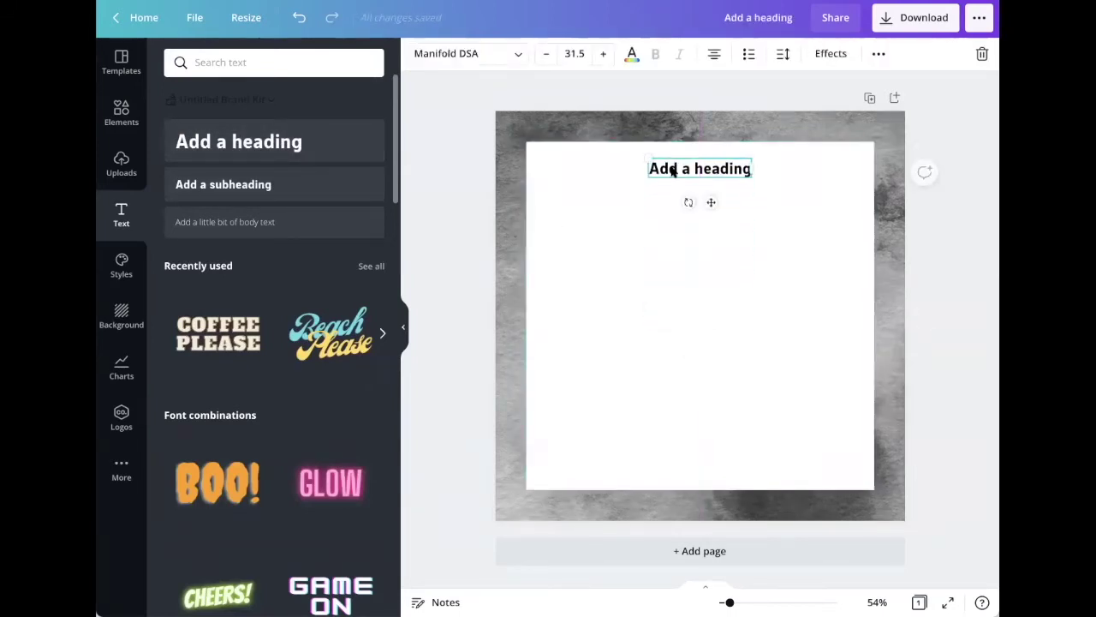
double_click(678, 169)
text(DSA)
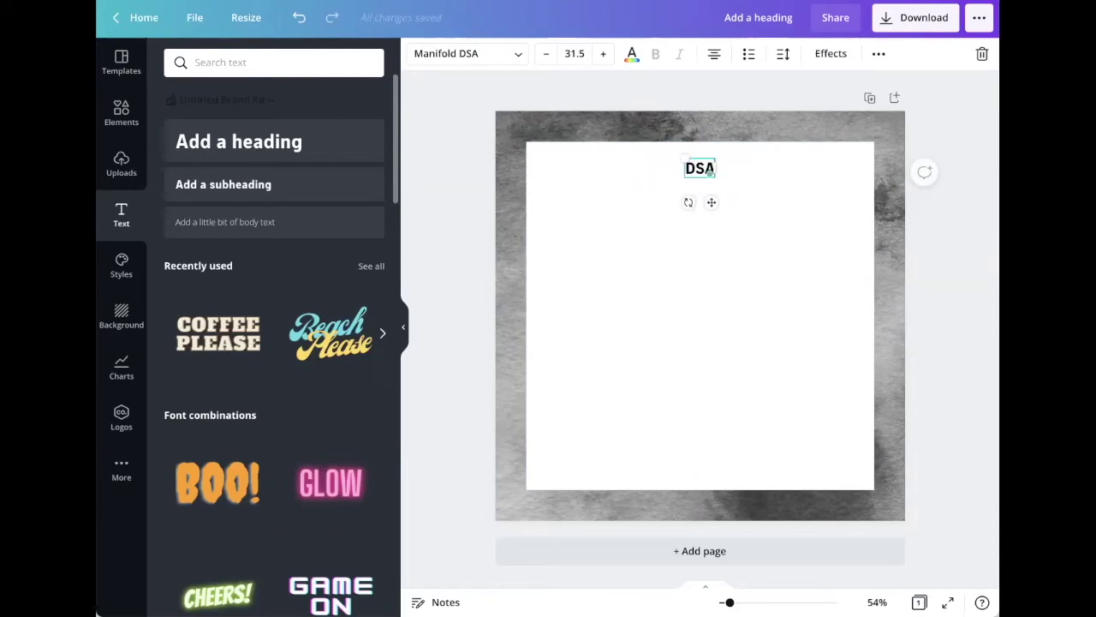
text( Canva Party)
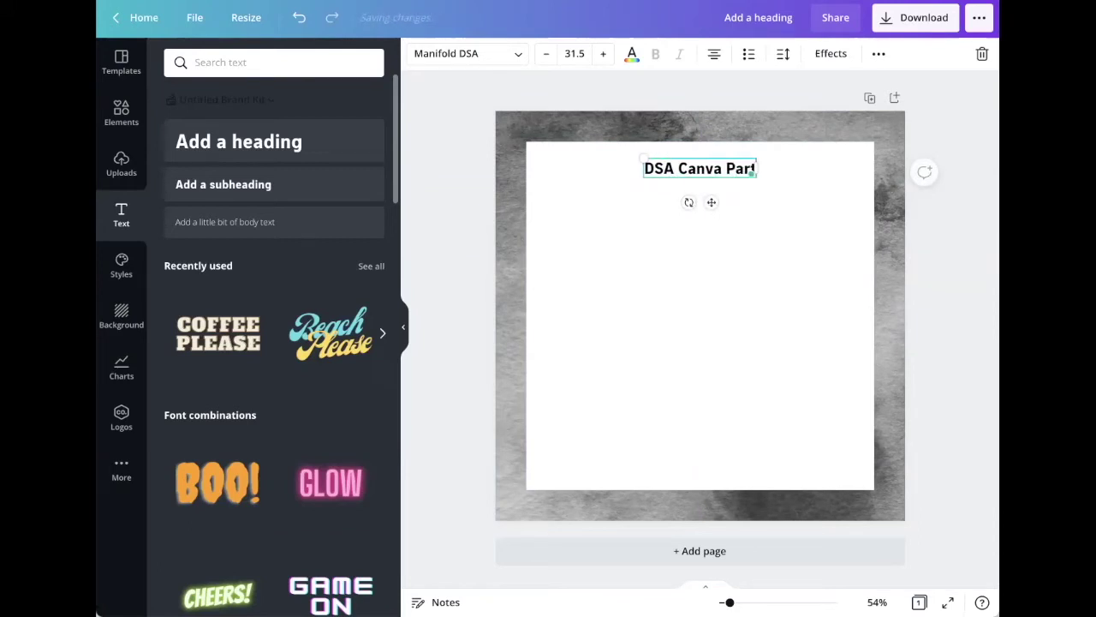
- Set the 'DSA Canva Party' heading's font size to 85
triple_click(651, 167)
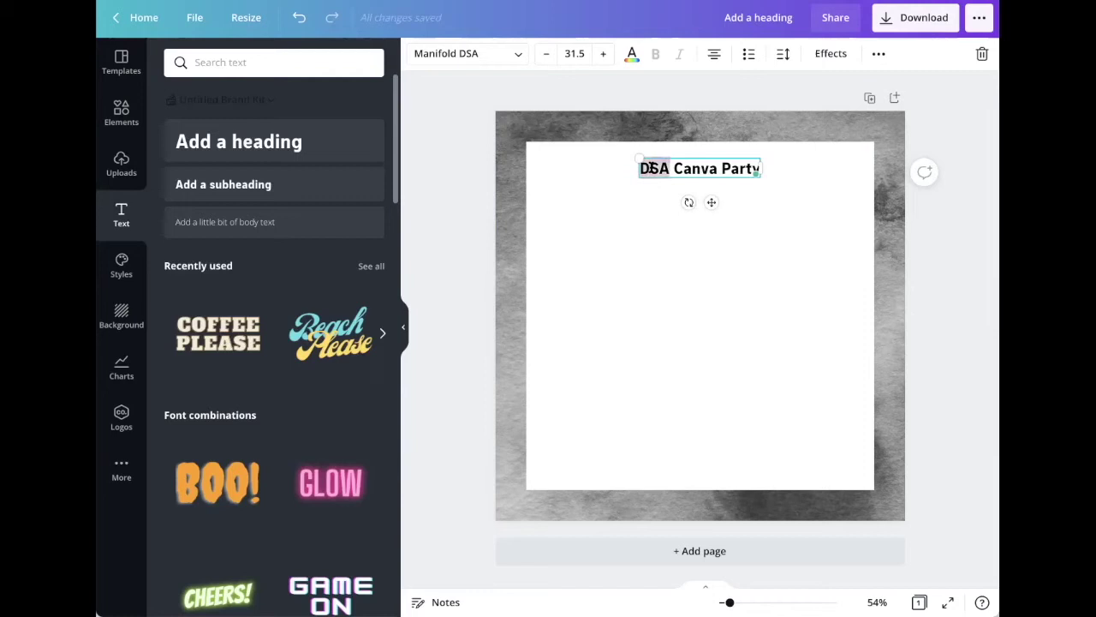
click(572, 54)
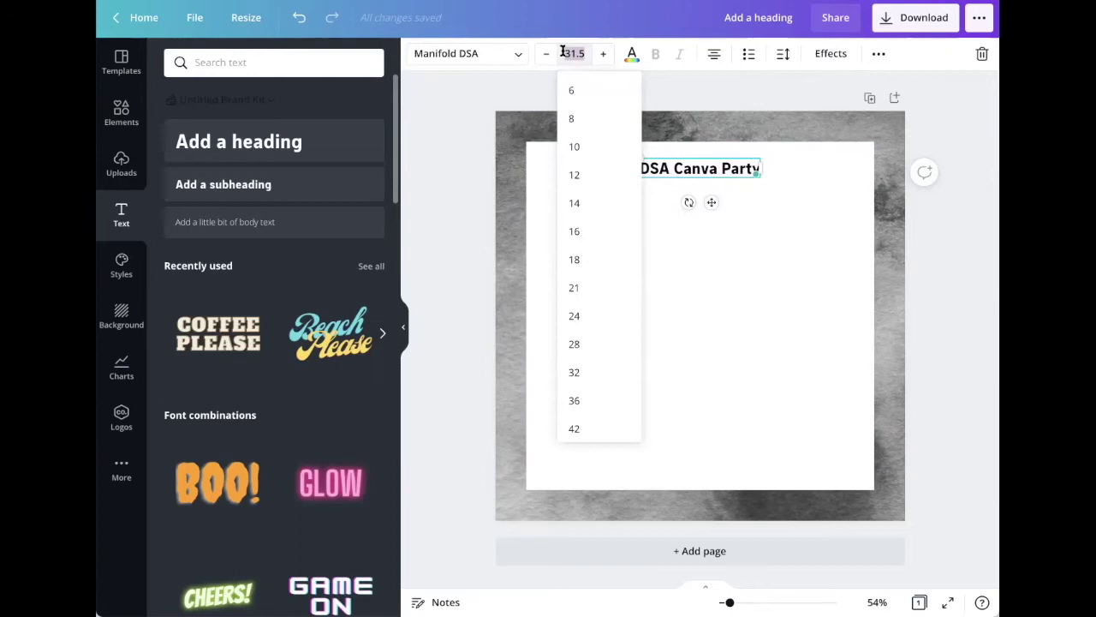
text(85)
key(Return)
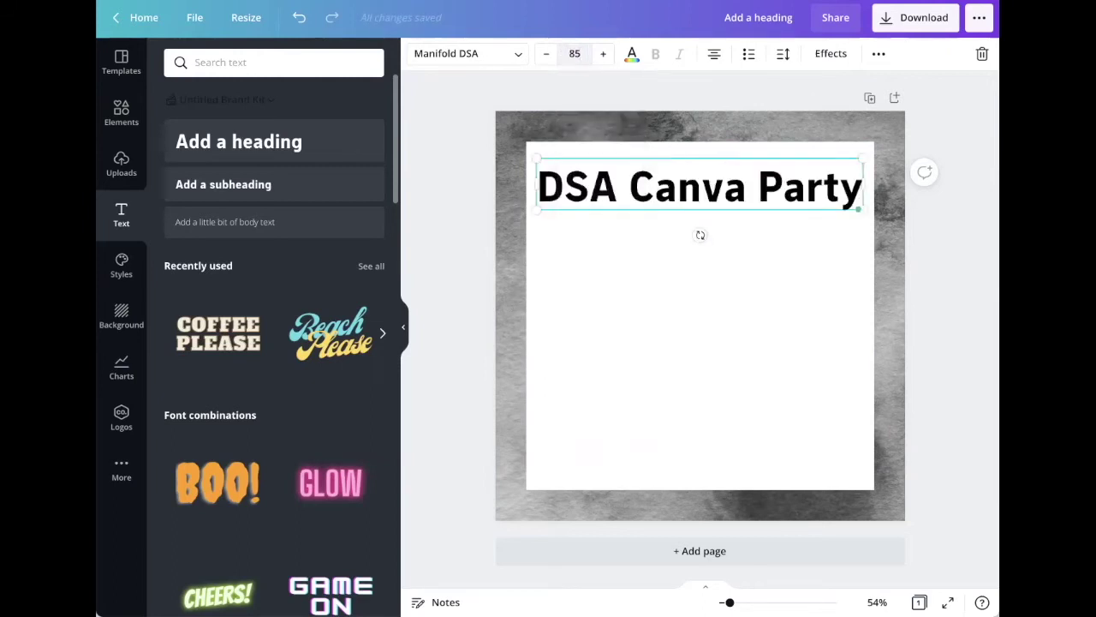
click(704, 100)
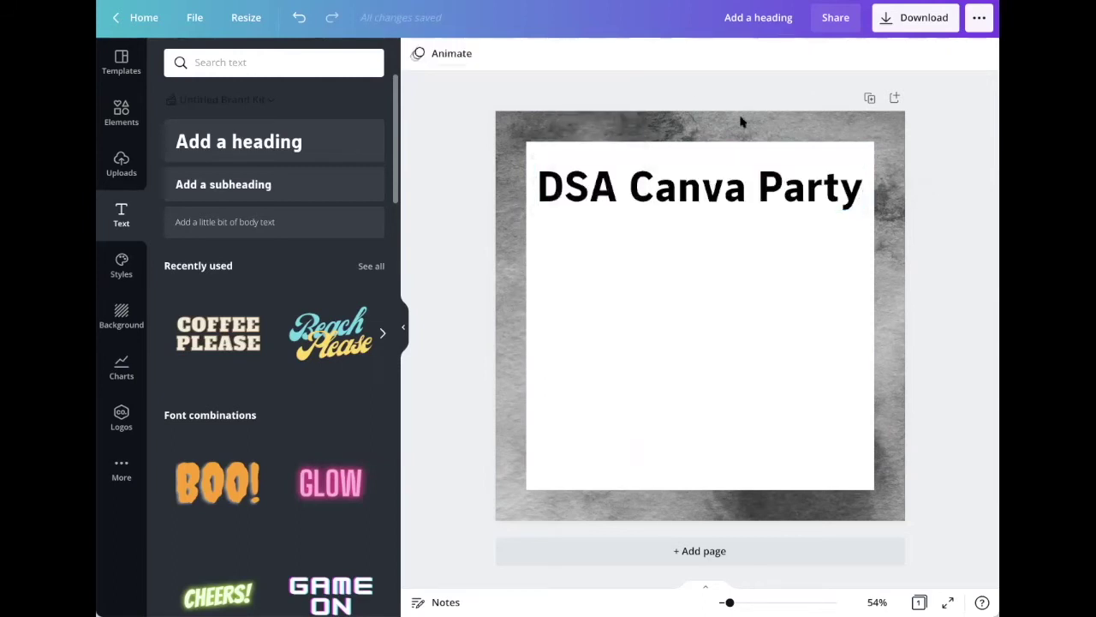
- Fine-tune the heading's size from its corner handle and reselect all its text
click(773, 183)
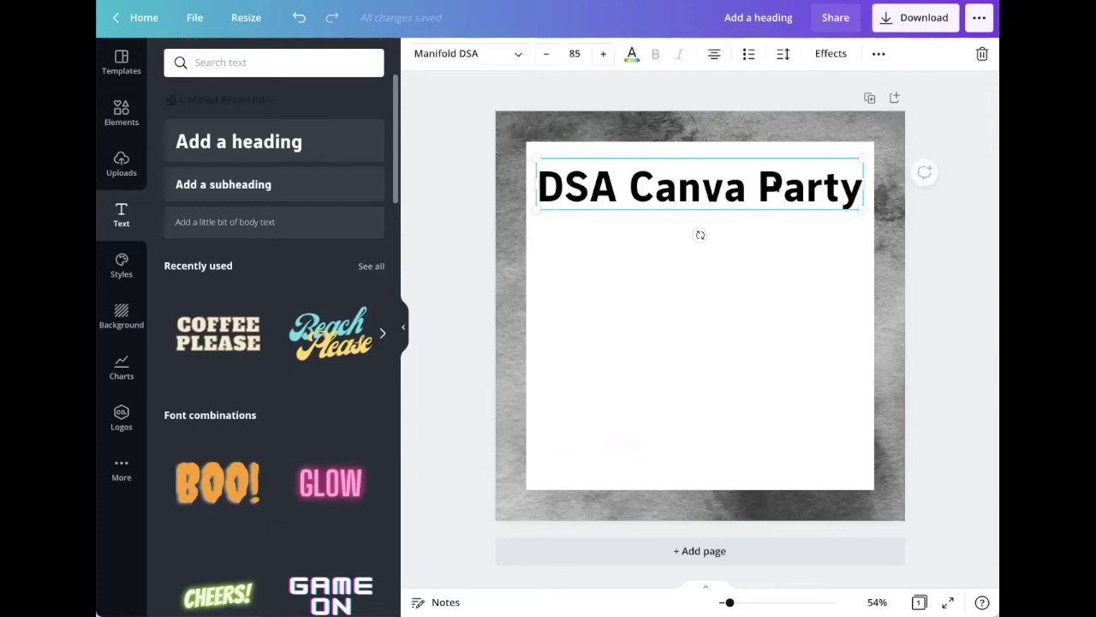
mouse_move(860, 209)
mouse_down()
mouse_move(834, 200)
mouse_move(857, 213)
mouse_move(852, 203)
mouse_up()
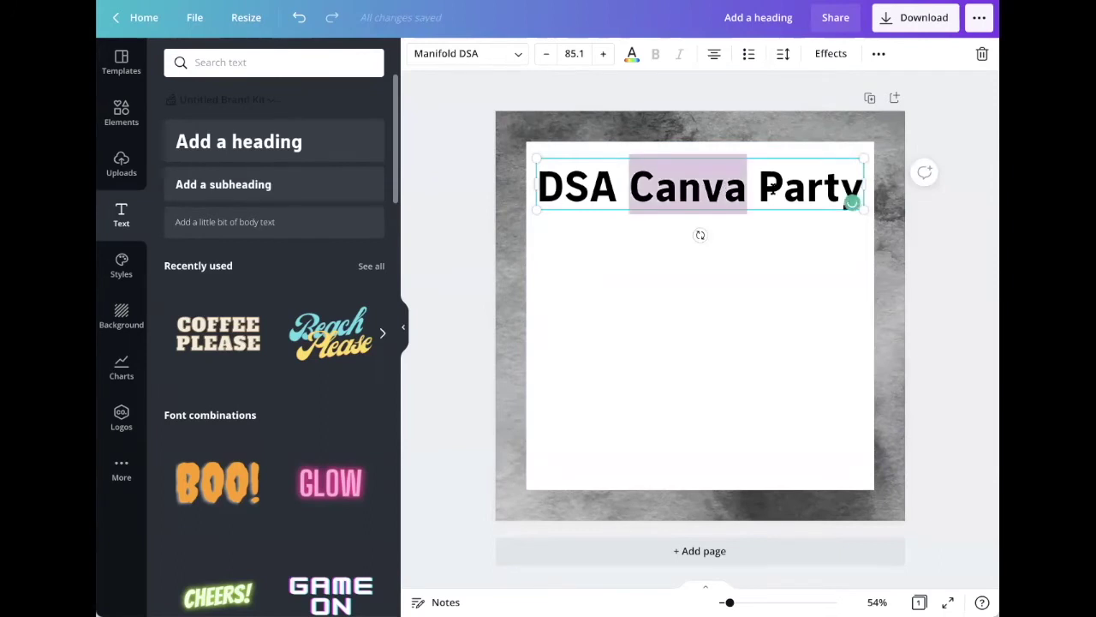
triple_click(803, 189)
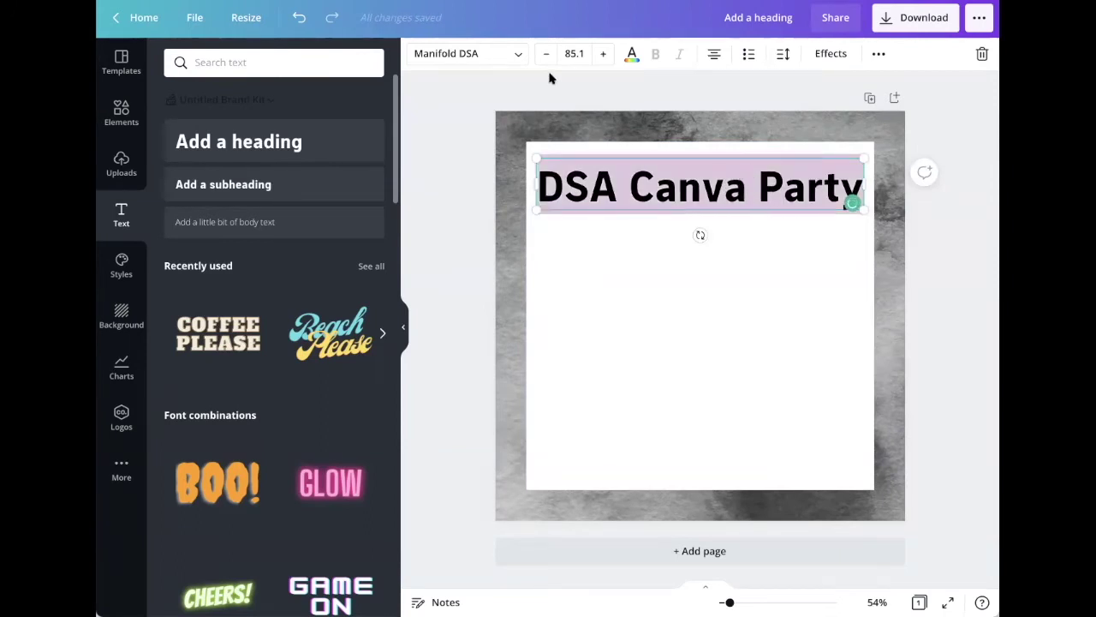
shift+click(678, 194)
drag(541, 182, 701, 184)
drag(863, 184, 864, 184)
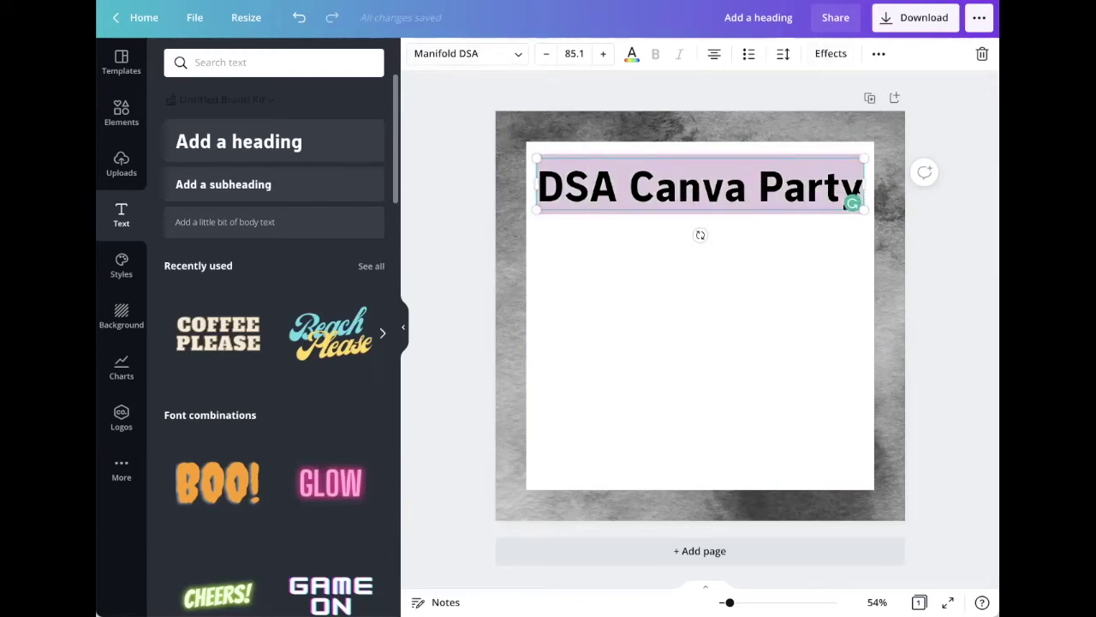
- Try Hollow, Splice, Echo and Lift effects on the heading, settling on a soft shadow
click(829, 54)
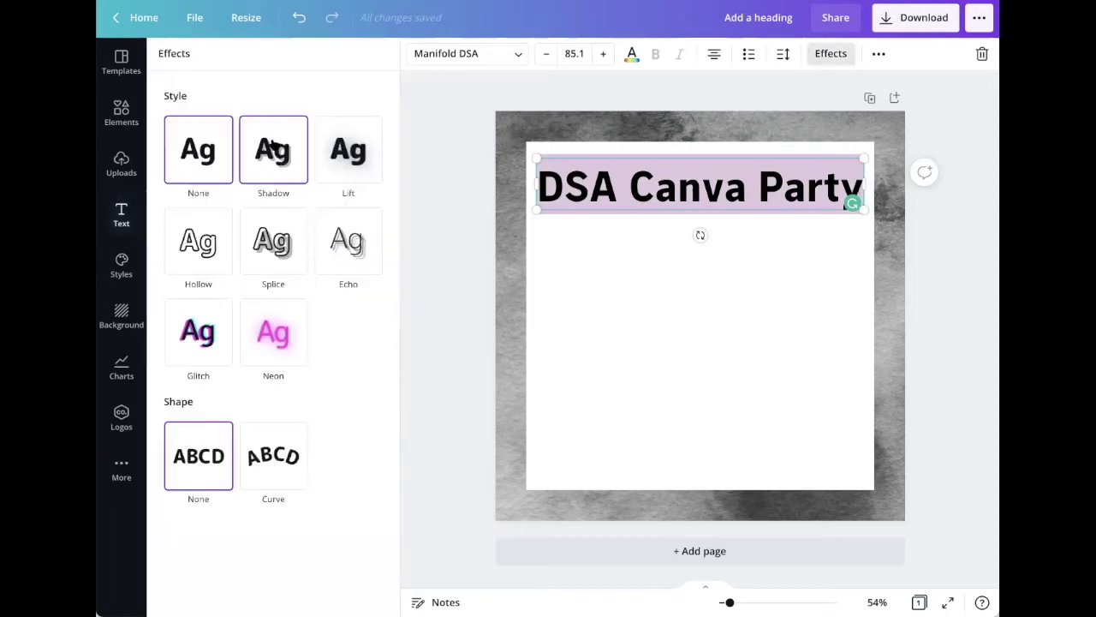
click(209, 248)
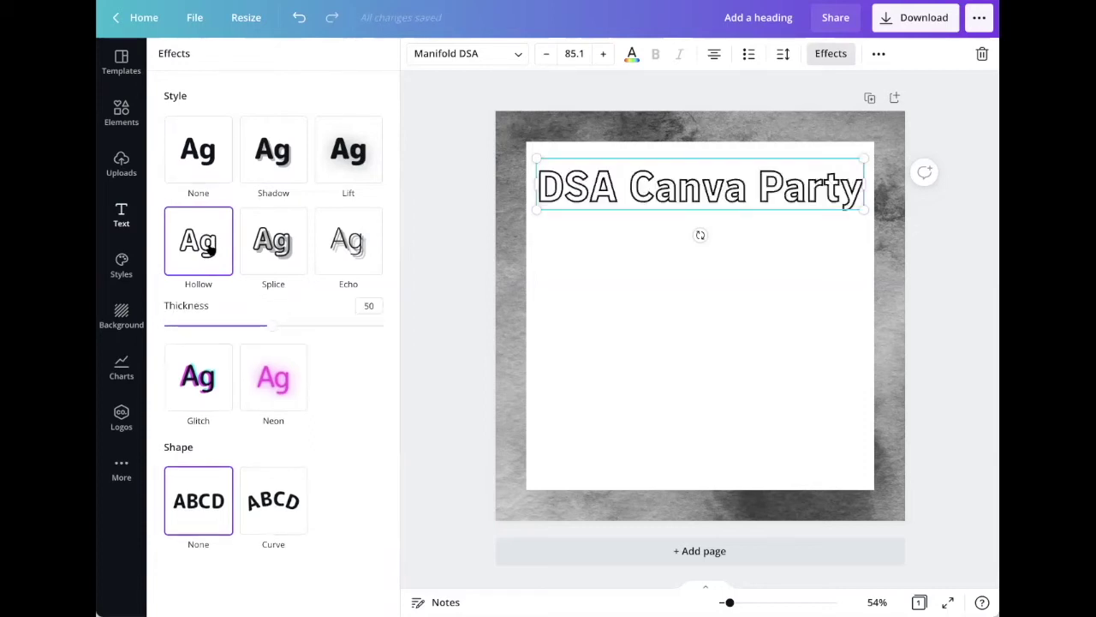
click(270, 244)
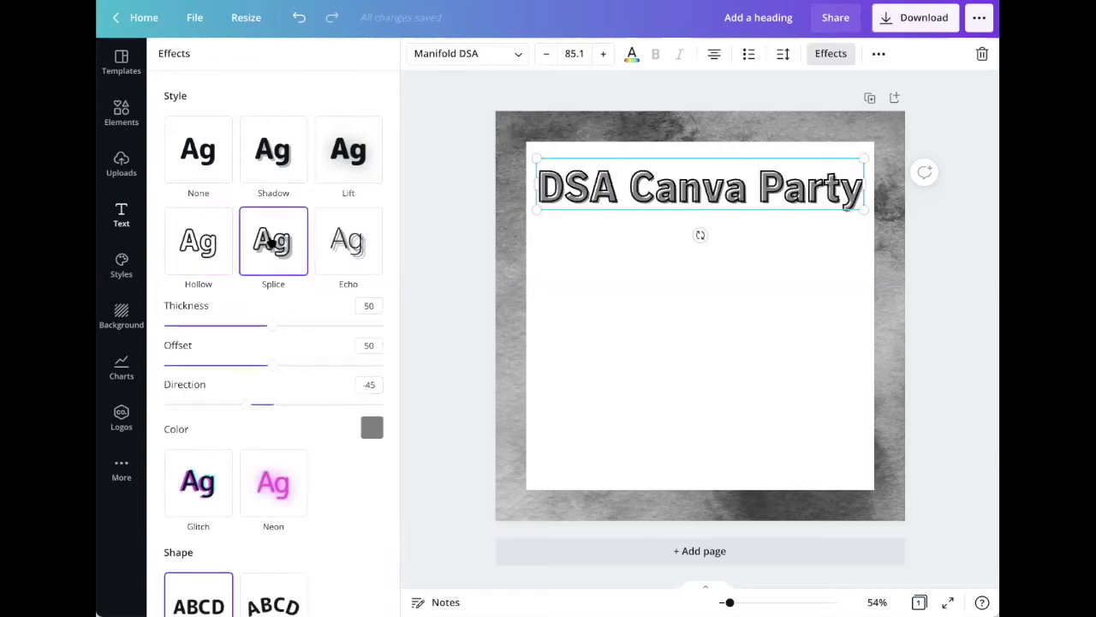
click(342, 240)
click(348, 163)
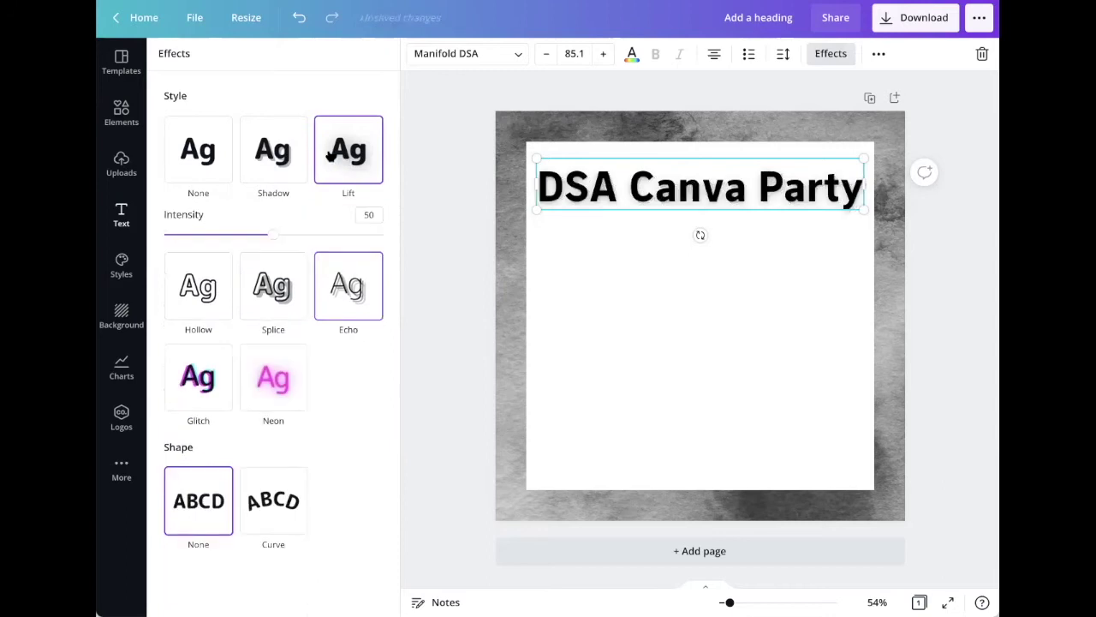
click(291, 153)
key(ctrl+z)
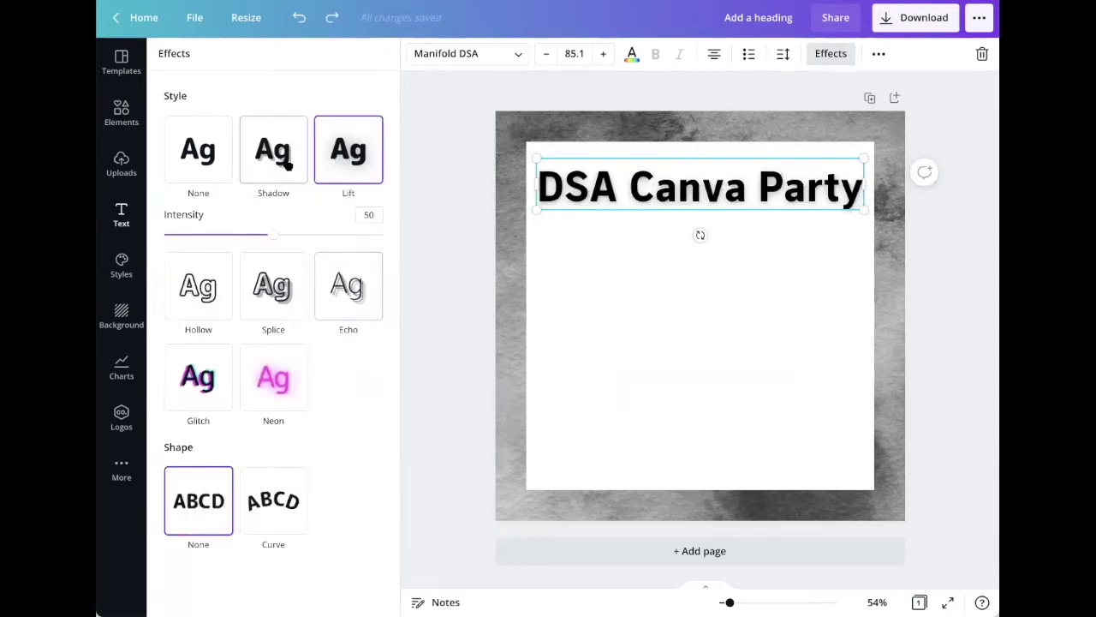
click(281, 151)
- Select the whole 'DSA Canva Party' heading and colour it with the DSA red swatch
click(592, 219)
click(592, 188)
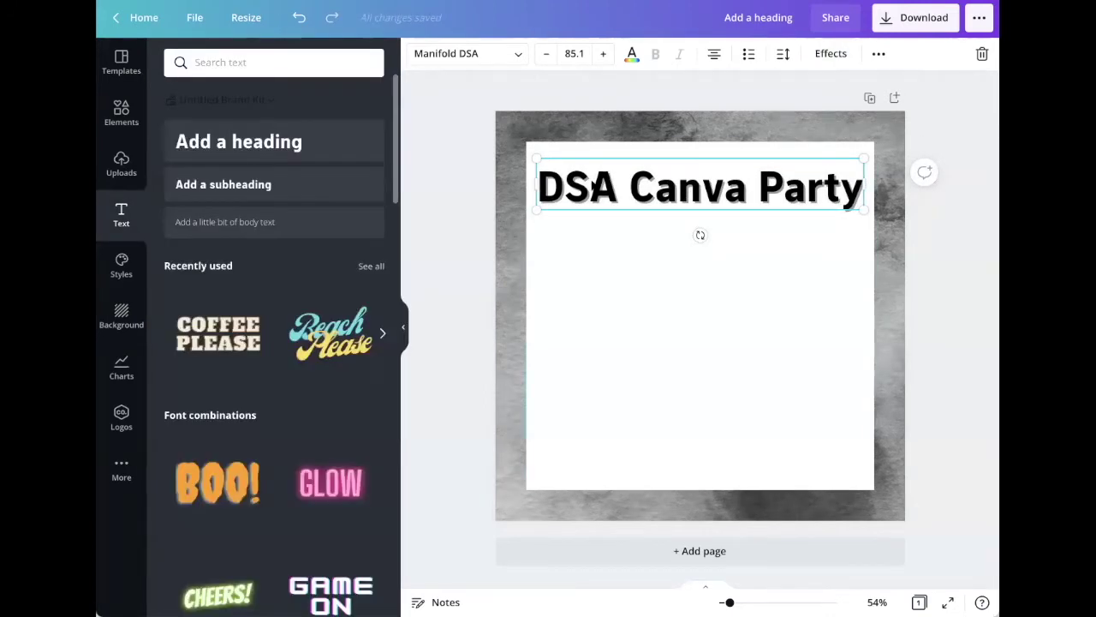
double_click(565, 196)
click(553, 188)
double_click(552, 188)
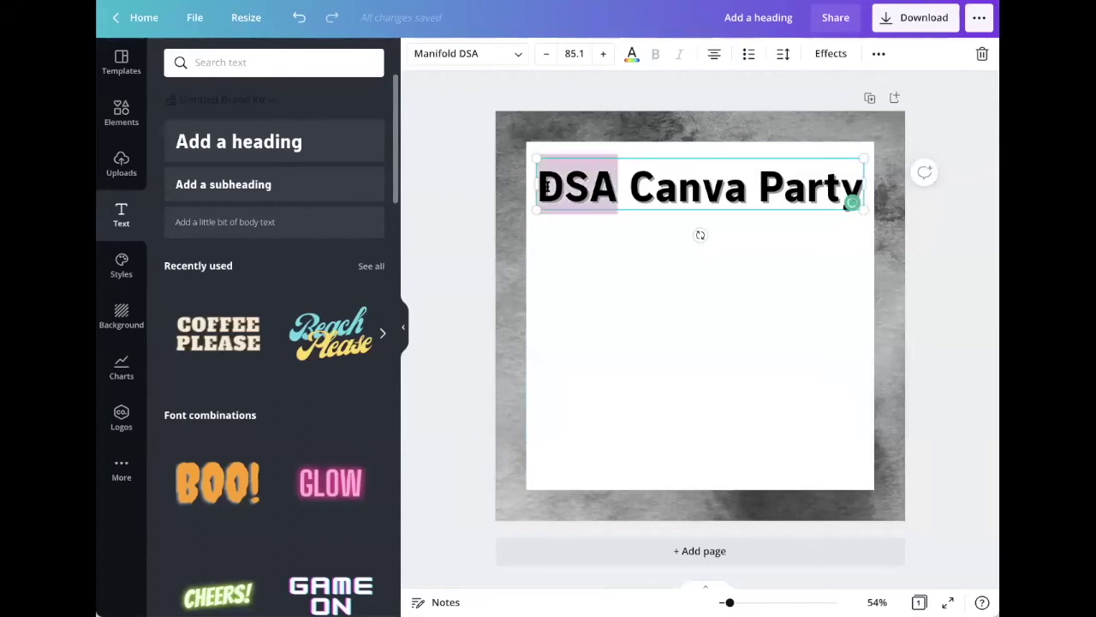
drag(565, 193, 817, 192)
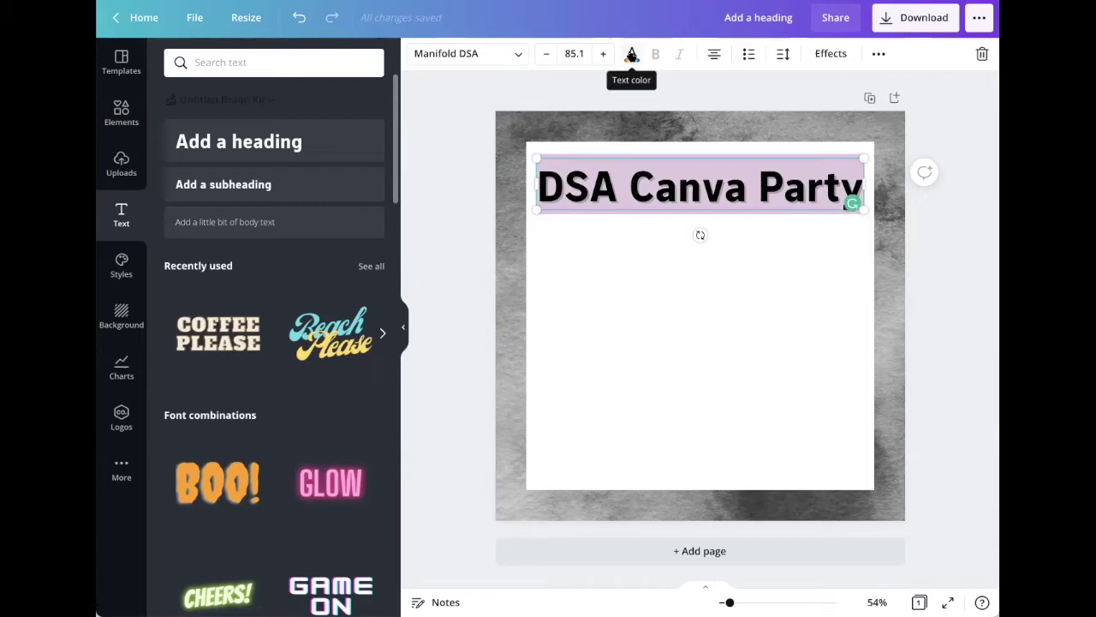
click(631, 54)
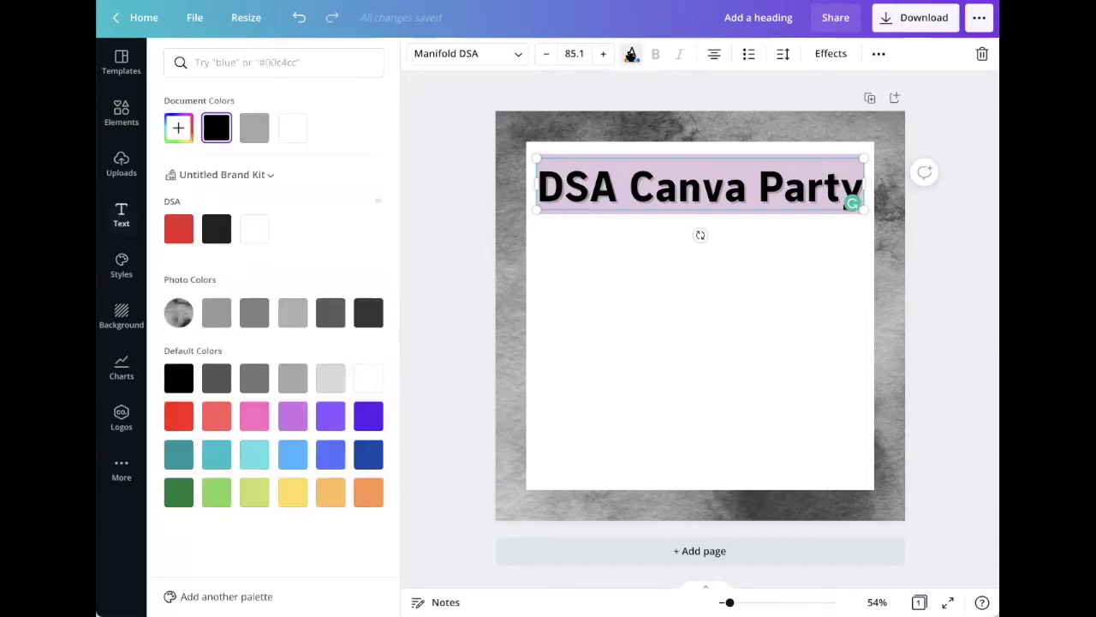
click(180, 231)
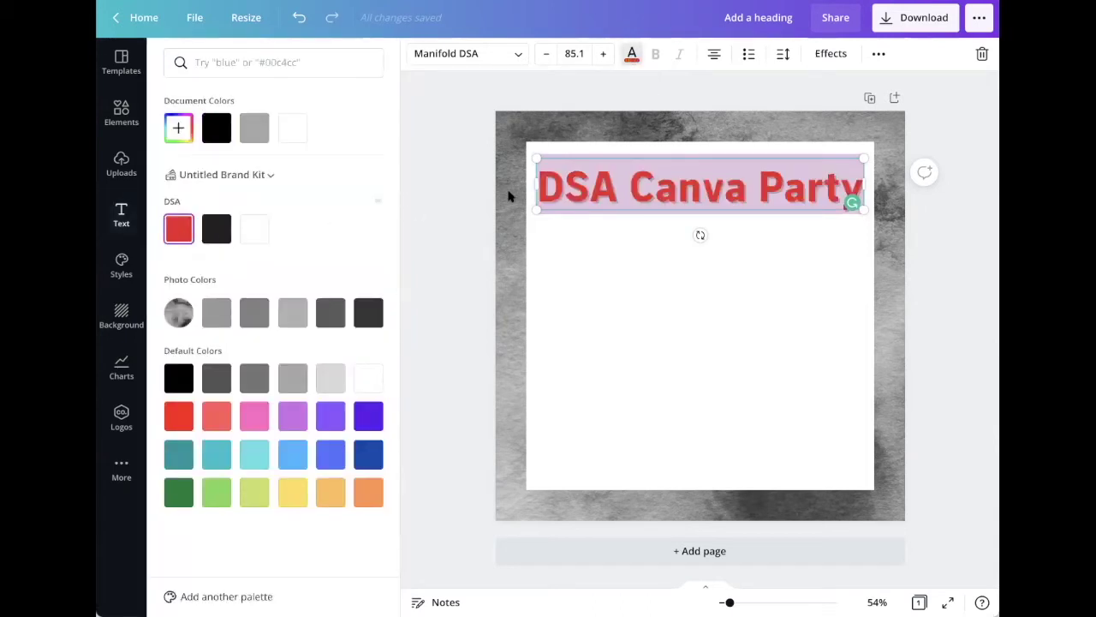
click(462, 206)
click(600, 251)
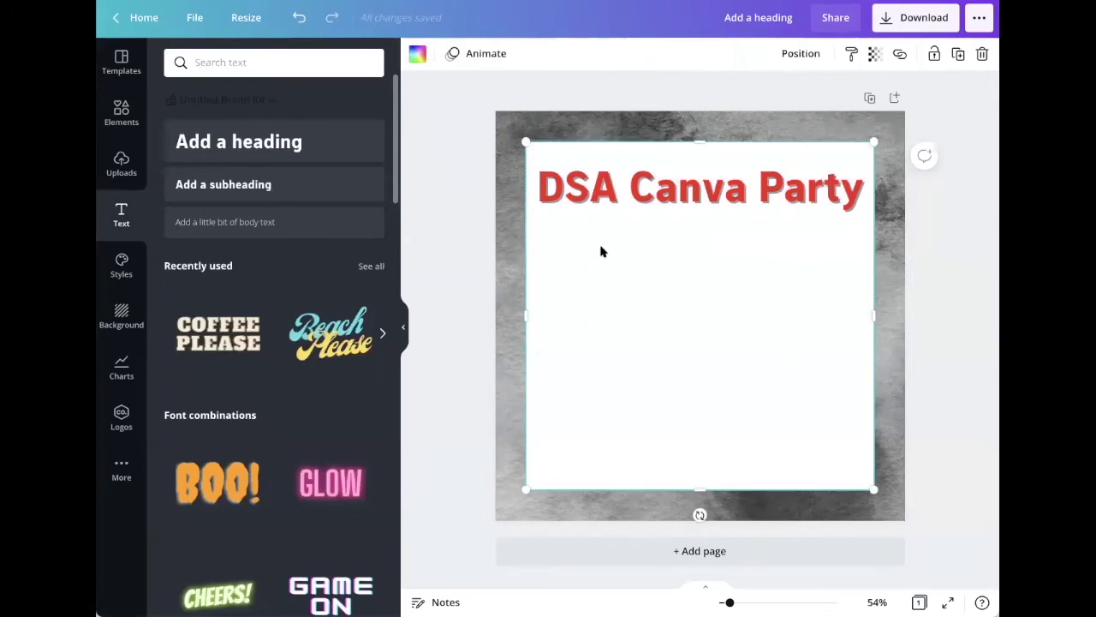
- Add a subheading near the page bottom reading 'October 30, 2021 at 9 PM'
click(276, 190)
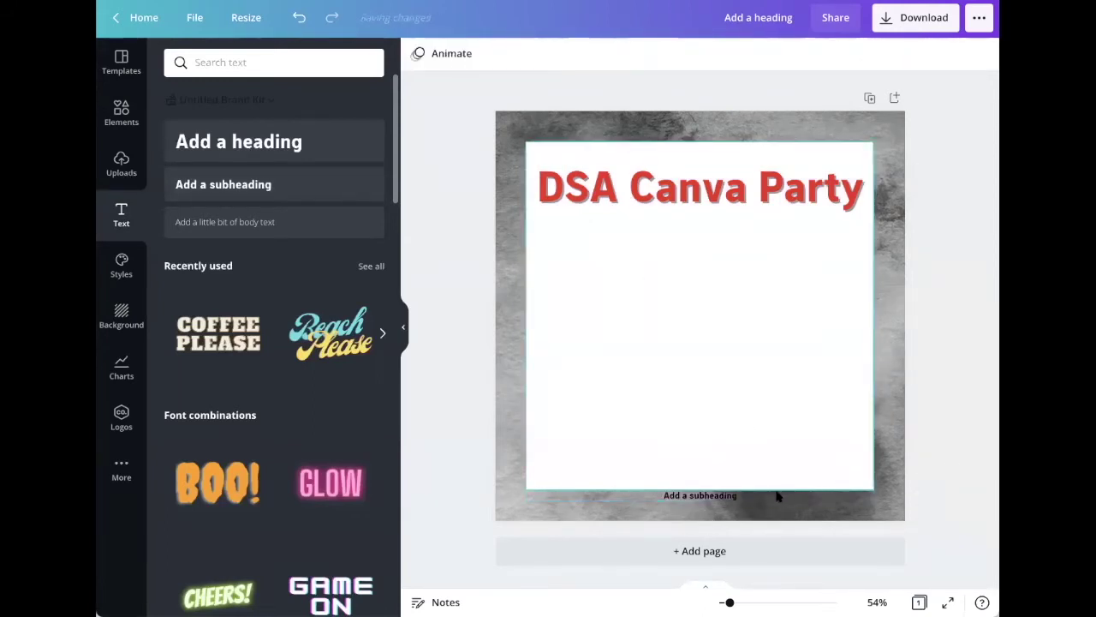
drag(758, 494, 673, 472)
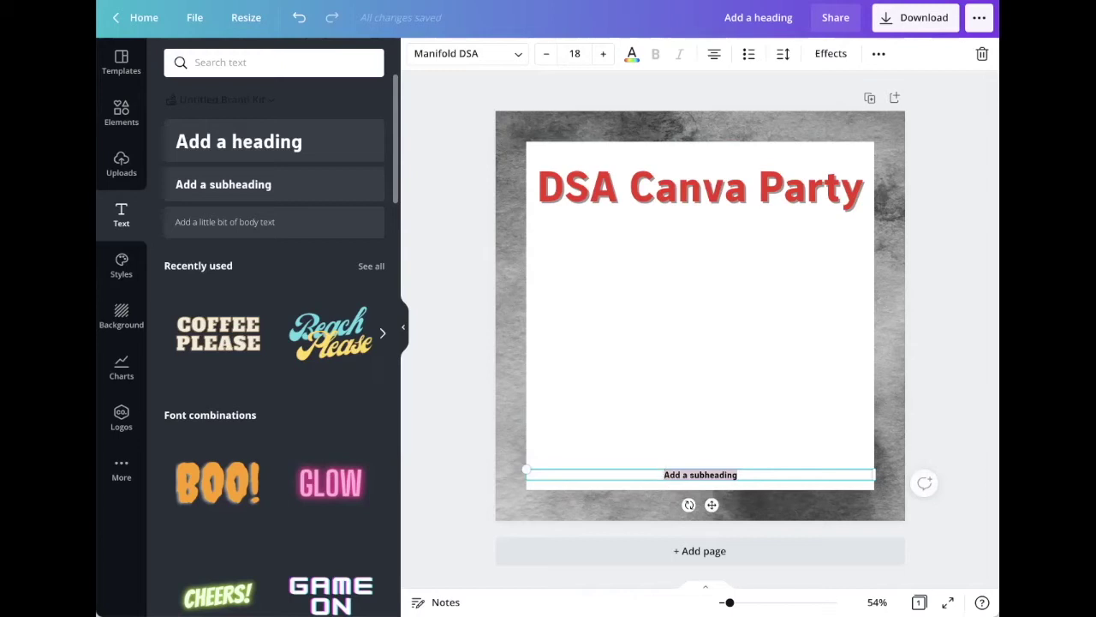
text(October 30, )
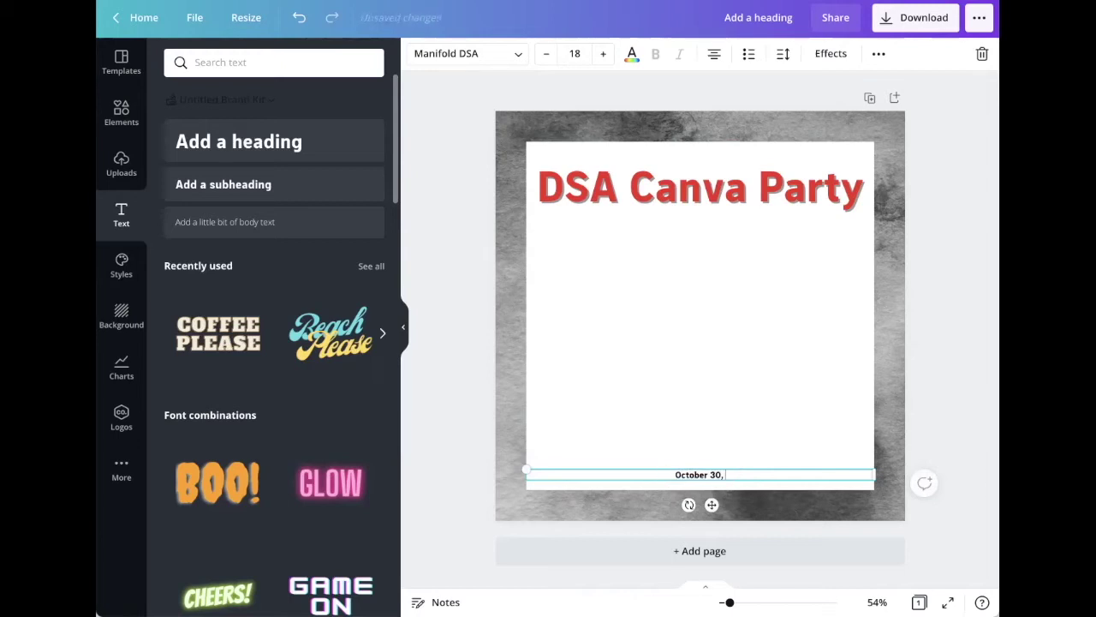
text(2021 at 9 PM)
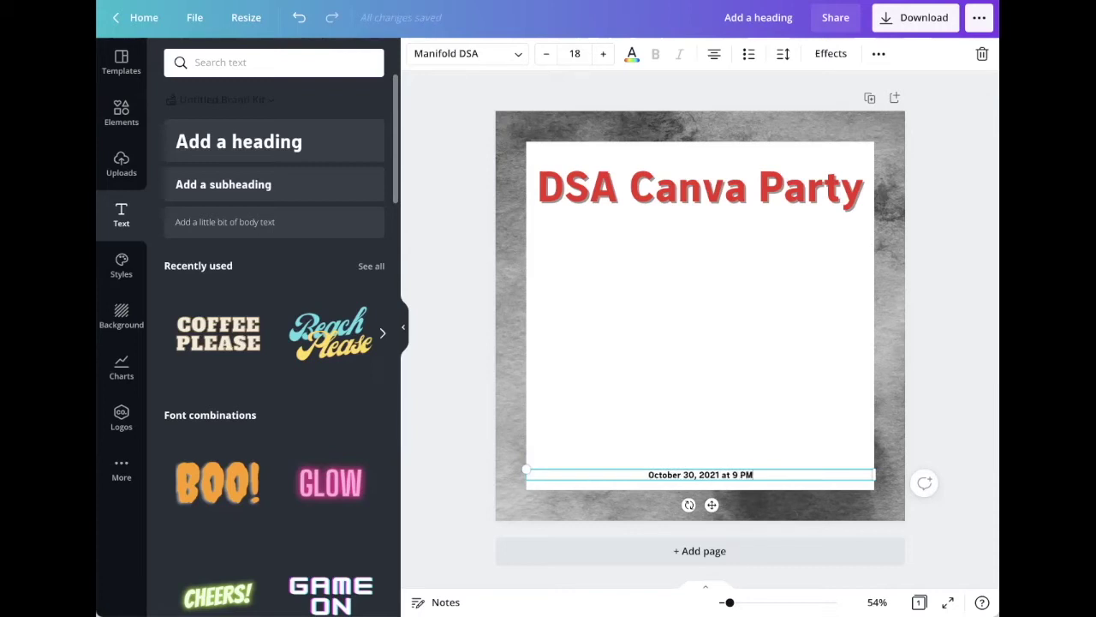
- Raise the date text to size 27 and nudge it slightly upward
triple_click(643, 470)
click(603, 54)
click(603, 54)
click(603, 54)
click(603, 54)
click(603, 54)
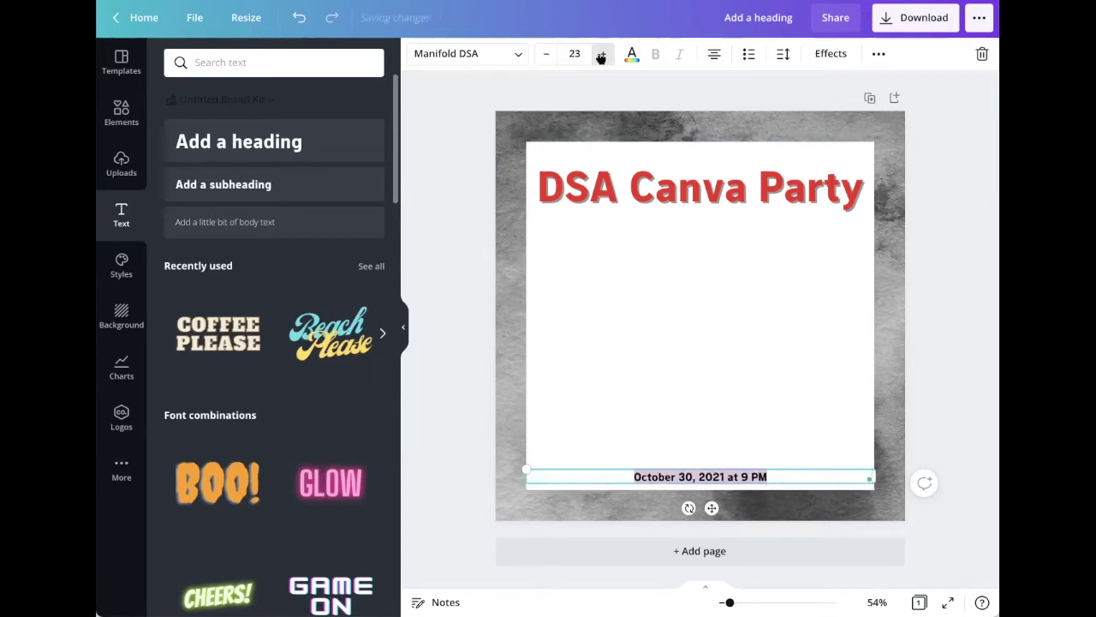
click(603, 54)
click(603, 54)
click(603, 54)
click(603, 54)
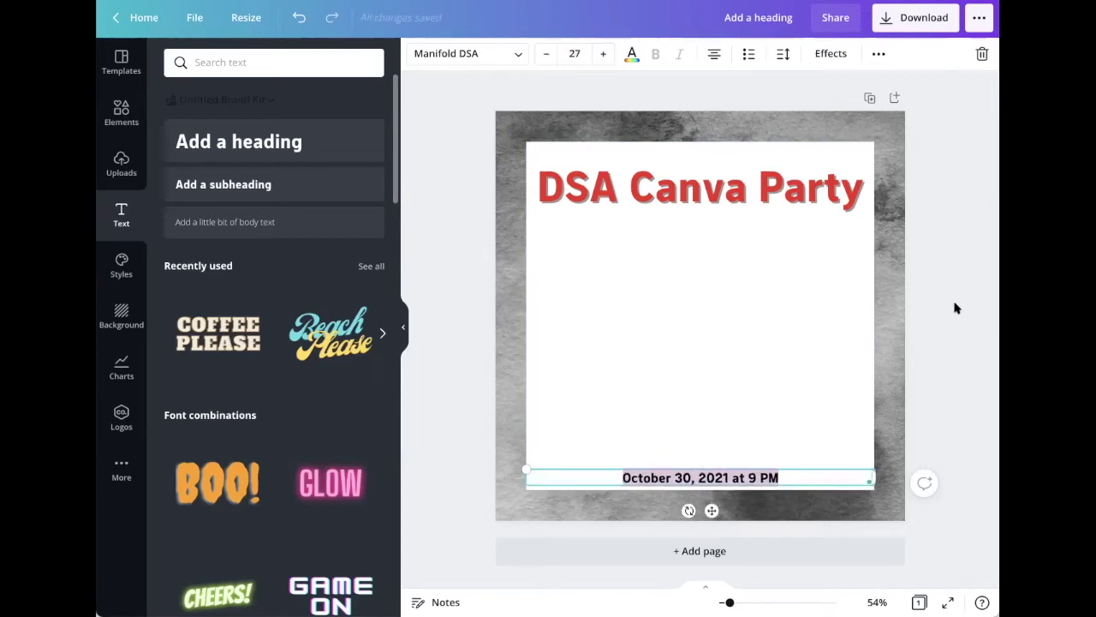
click(910, 334)
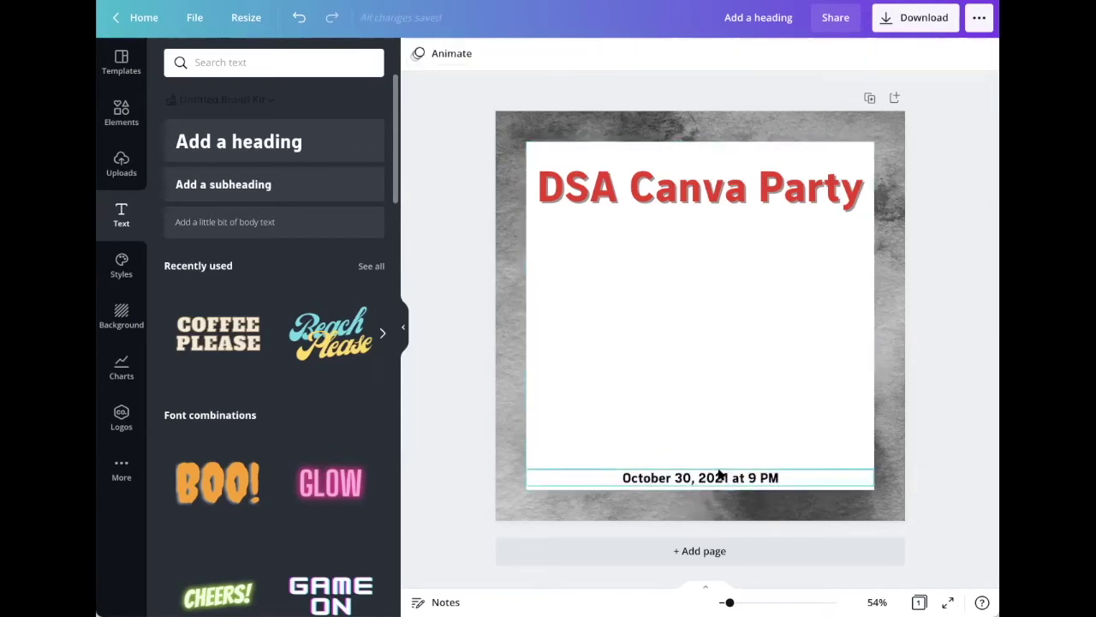
drag(720, 476, 721, 470)
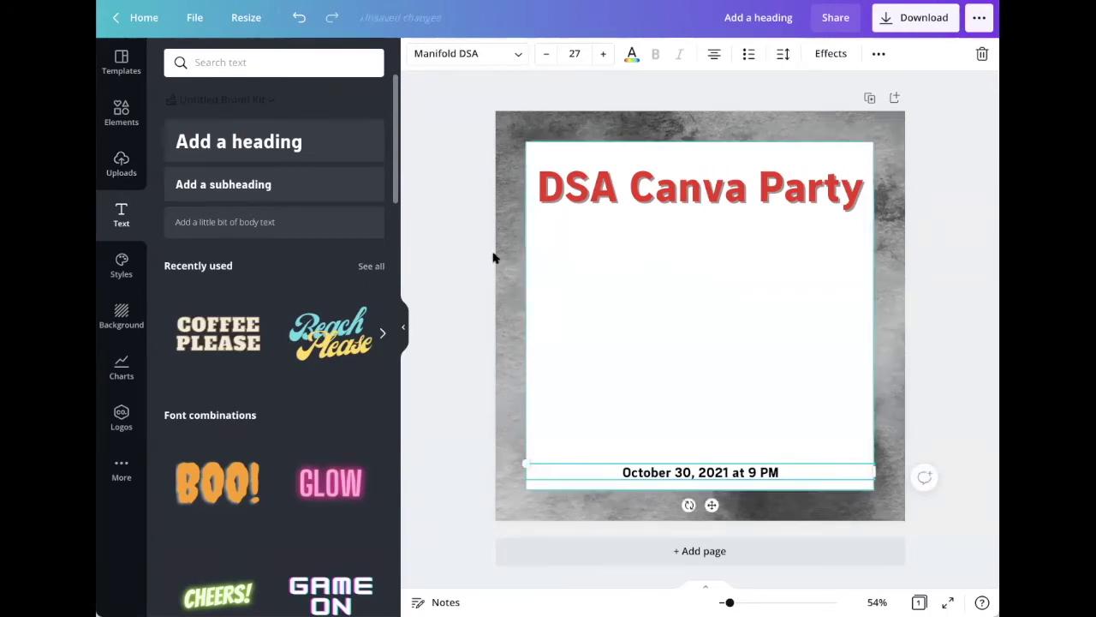
click(121, 111)
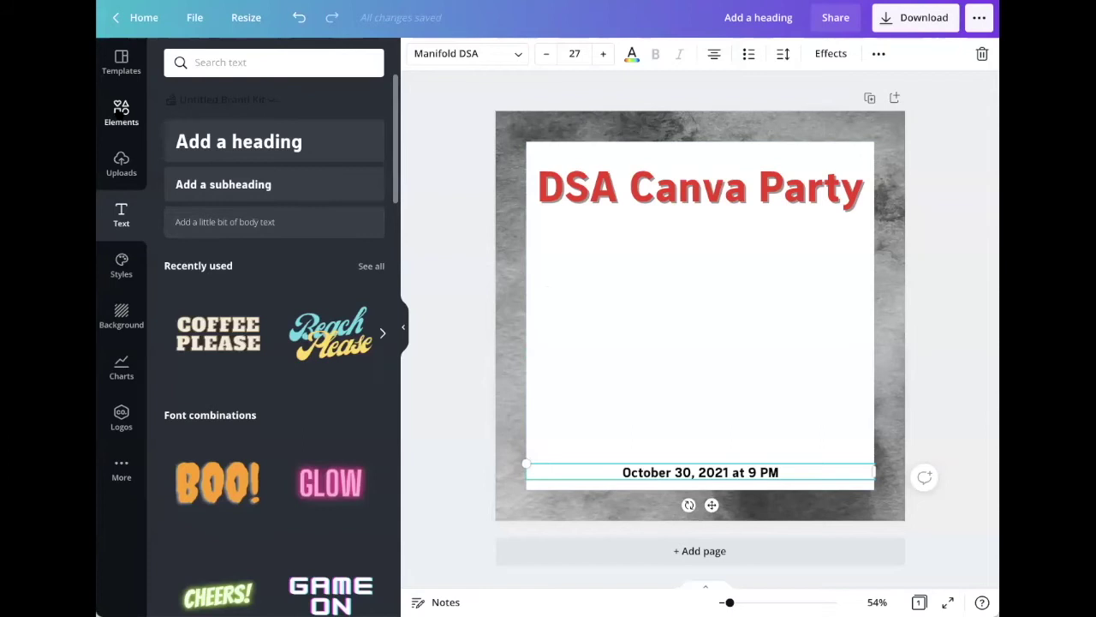
drag(298, 62, 193, 49)
key(BackSpace)
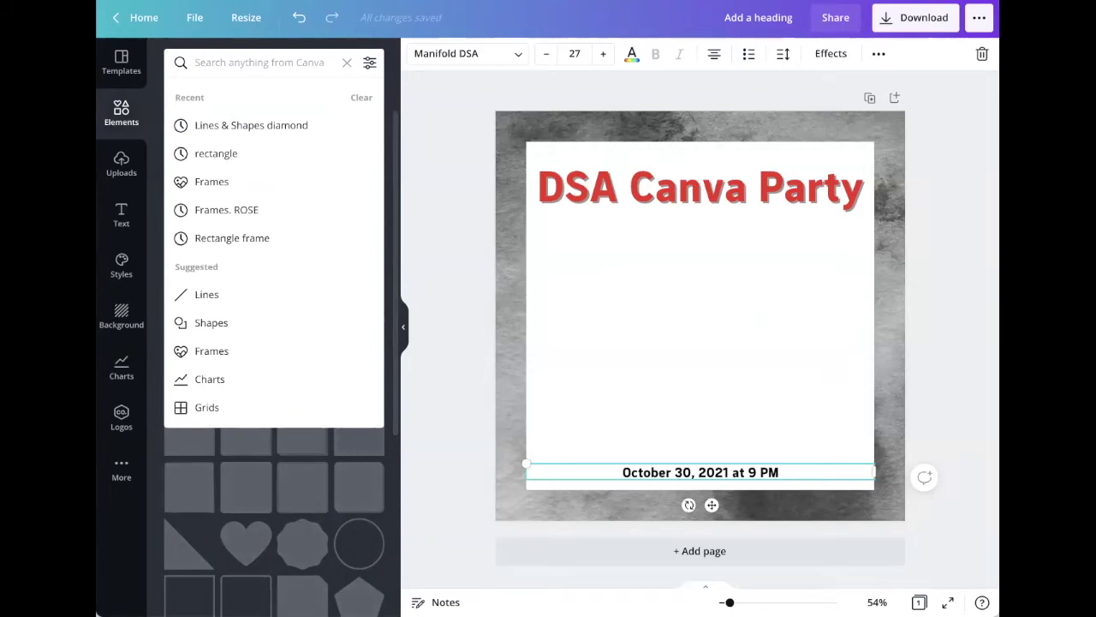
text(party)
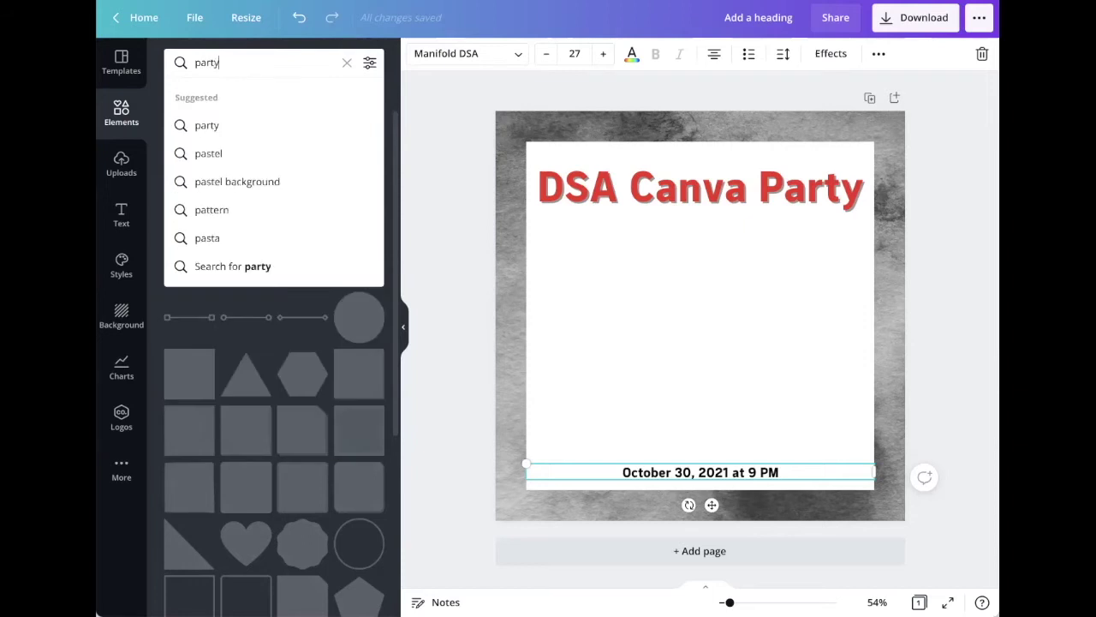
key(Return)
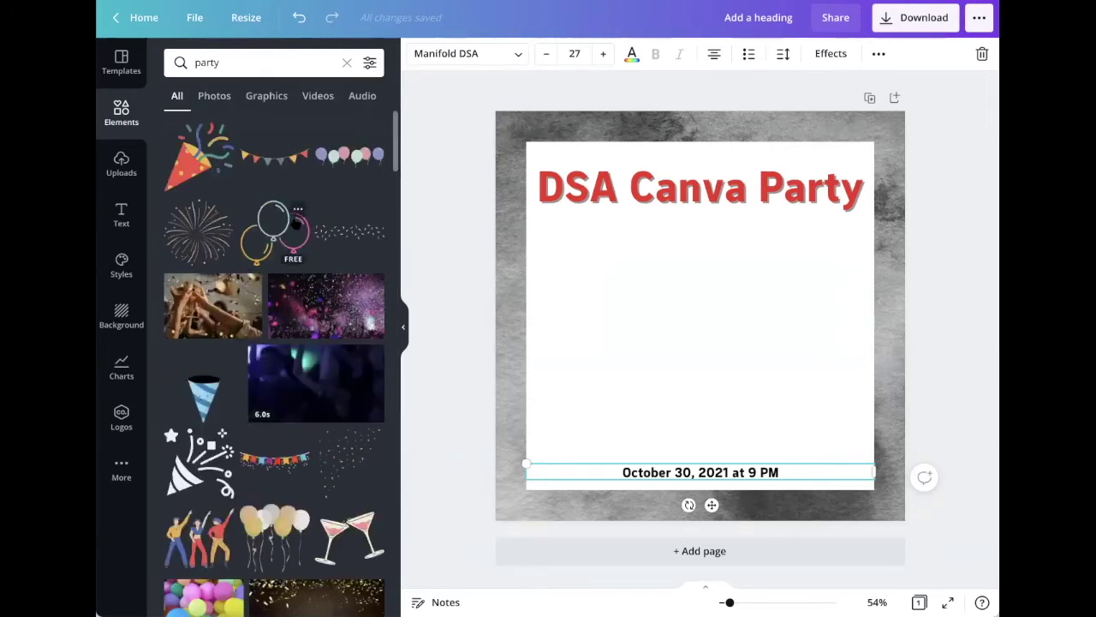
scroll(294, 225, down, 5)
scroll(294, 225, down, 5)
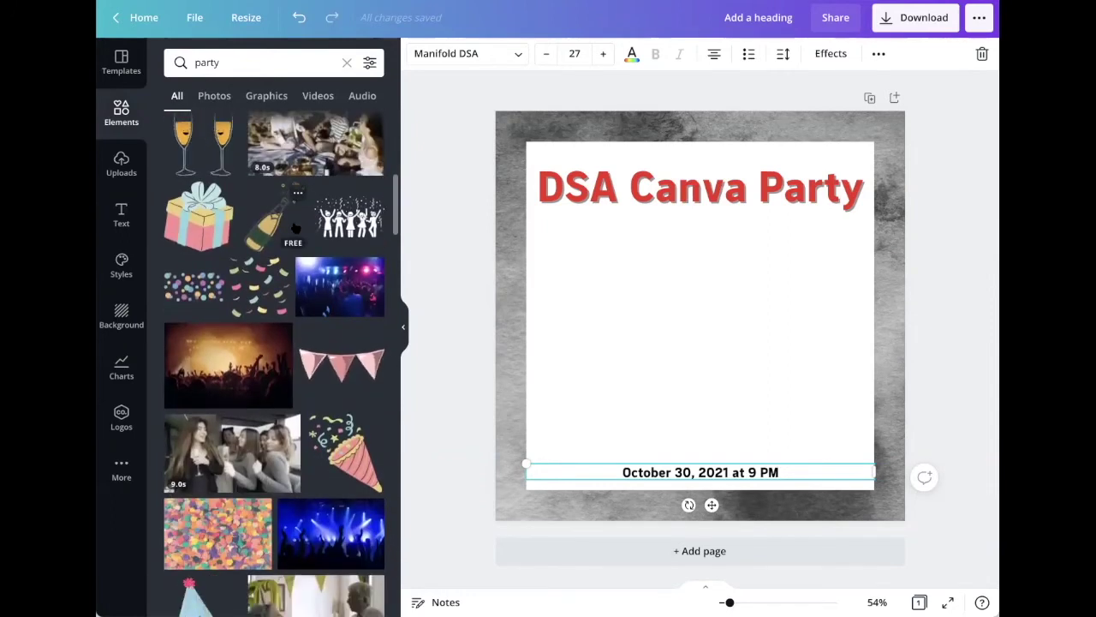
scroll(293, 225, down, 3)
scroll(294, 226, up, 10)
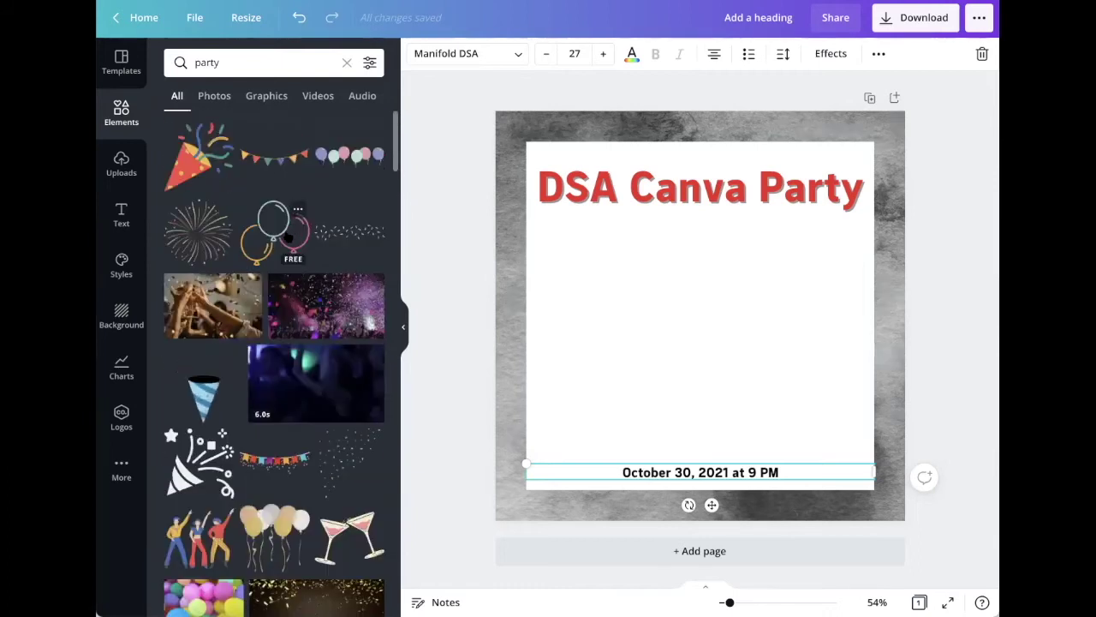
- Add a shrunken party popper at the centre and small fireworks to its left
click(204, 163)
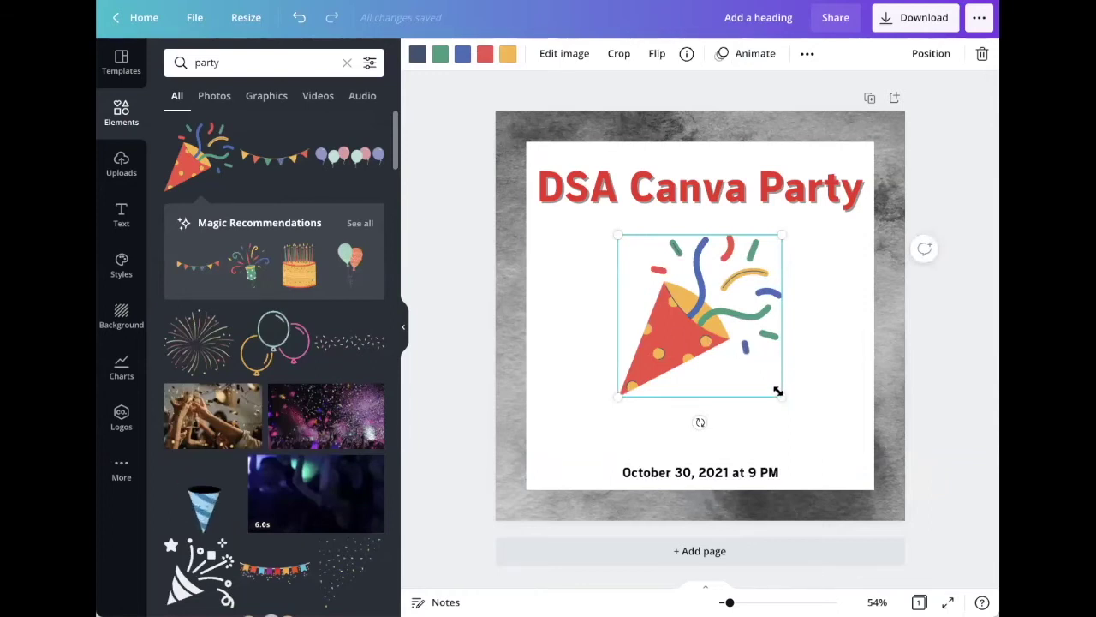
drag(778, 392, 753, 367)
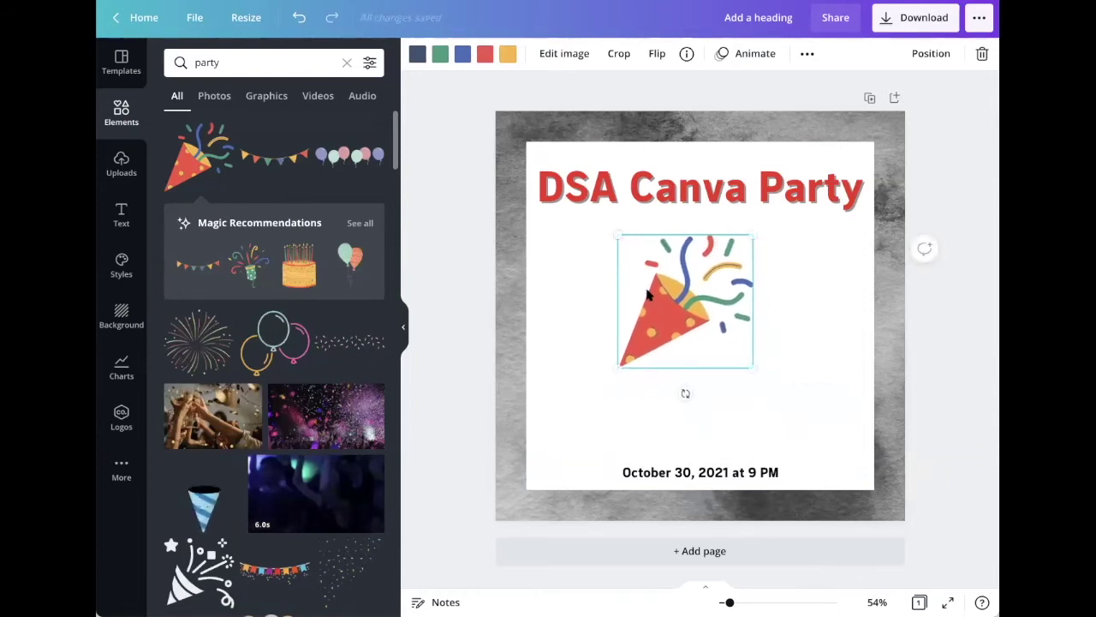
drag(649, 294, 662, 305)
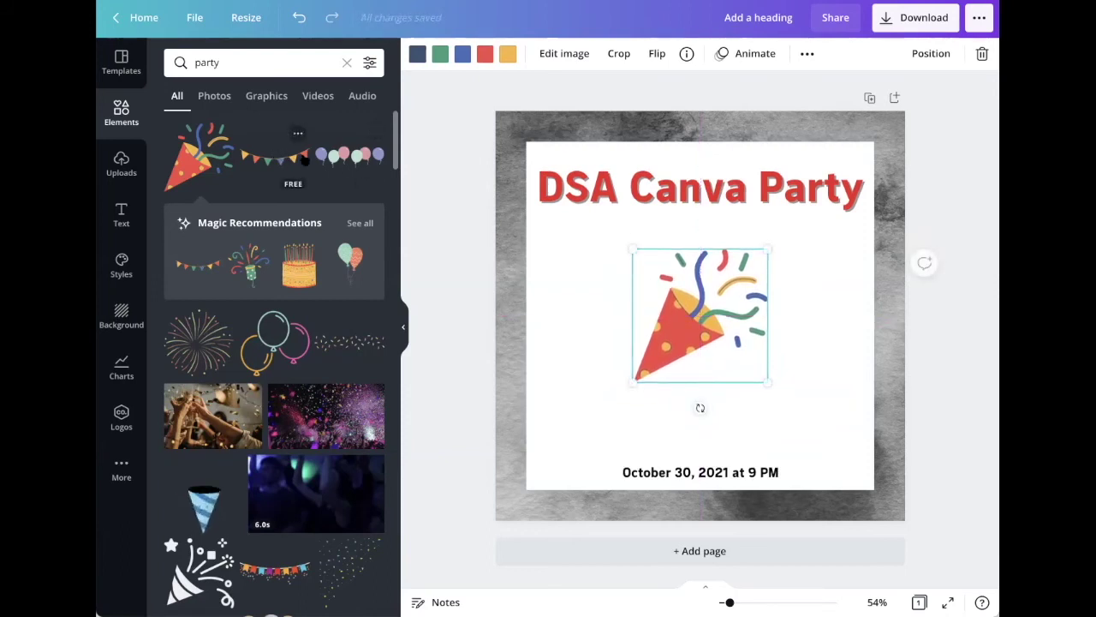
click(197, 341)
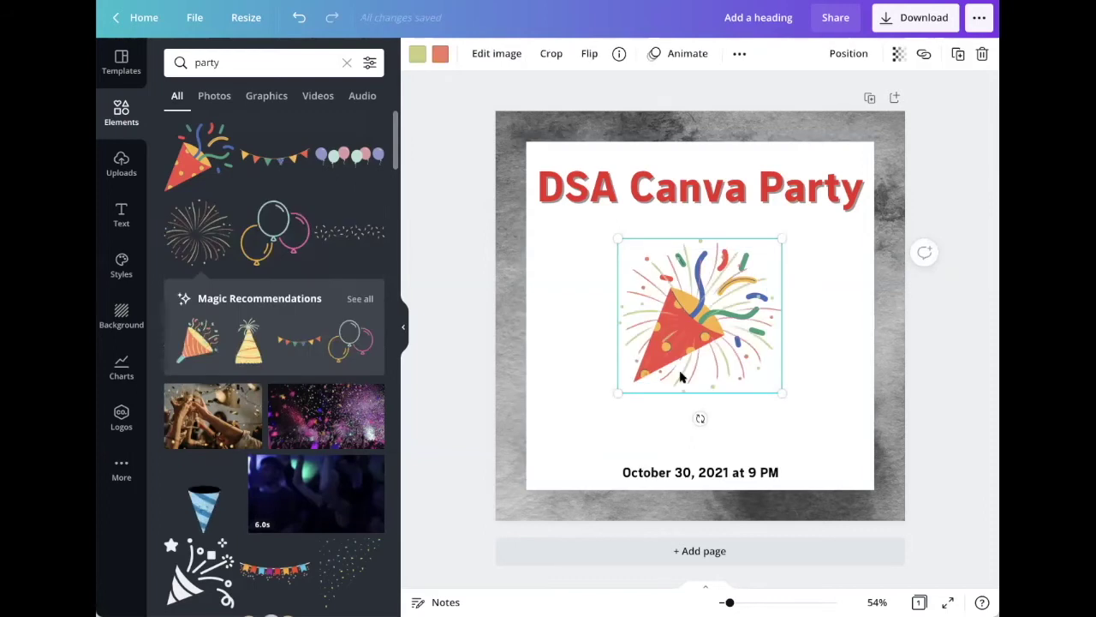
drag(764, 384, 585, 347)
drag(561, 299, 586, 283)
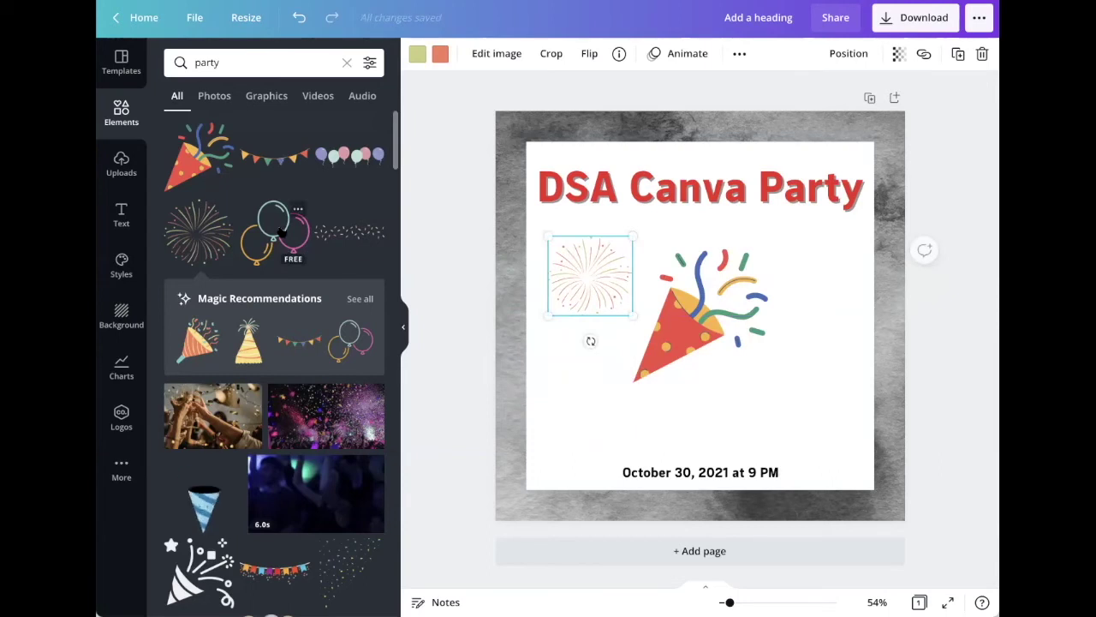
- Place shrunken balloons at the lower right and adjust the party popper's position
drag(282, 221, 835, 426)
drag(864, 469, 818, 400)
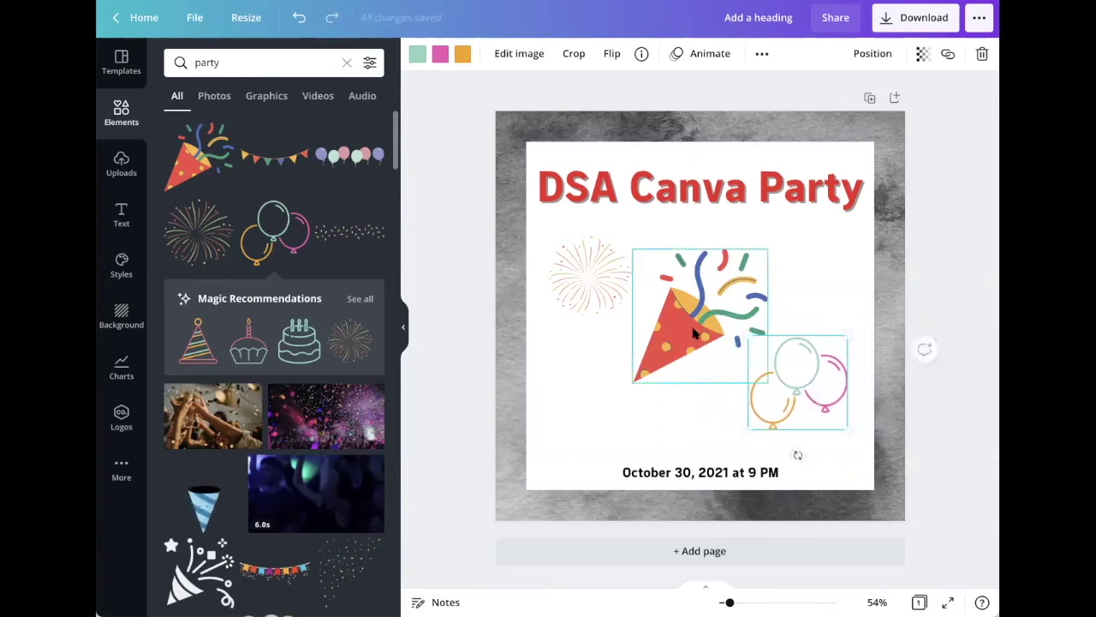
drag(694, 329, 692, 329)
click(838, 418)
drag(844, 426, 838, 399)
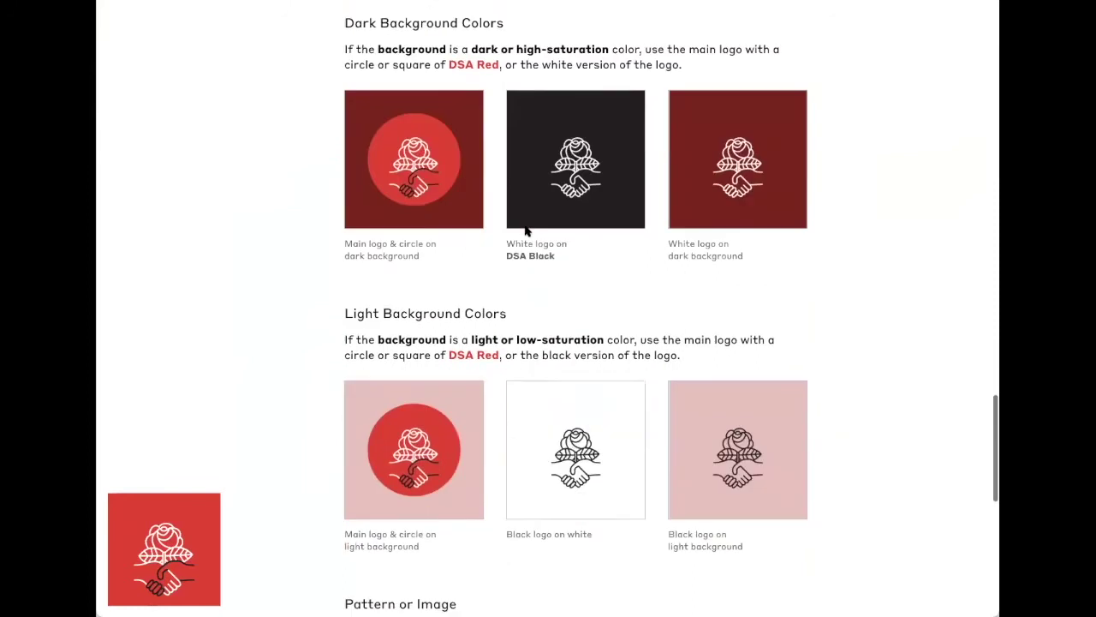
scroll(526, 230, down, 9)
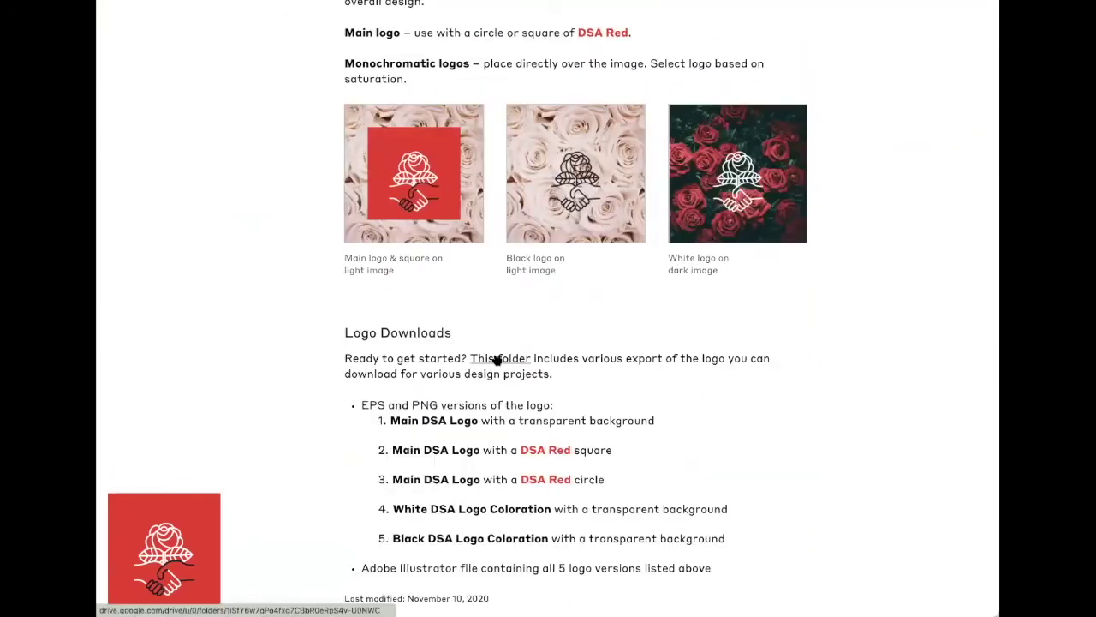
- Follow the Logo Downloads folder link to the shared '_National Logos' folder
click(497, 360)
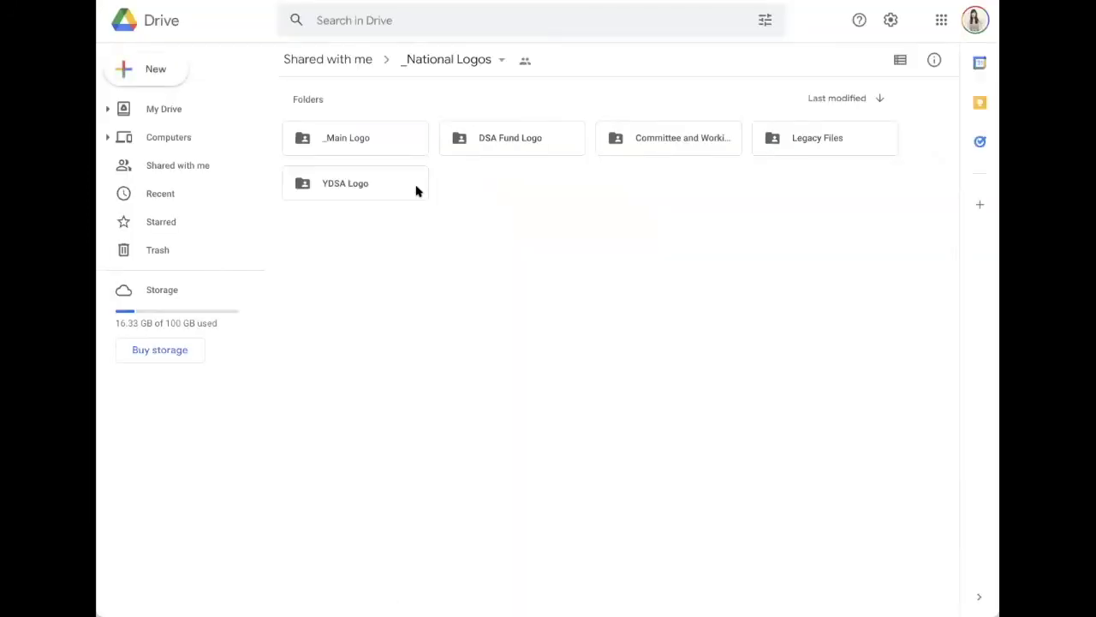
- Download Mono_Logo_DSABlack_Medium.png from Google Drive's _Main Logo > PNG folder and return to Canva's uploaded images
double_click(368, 149)
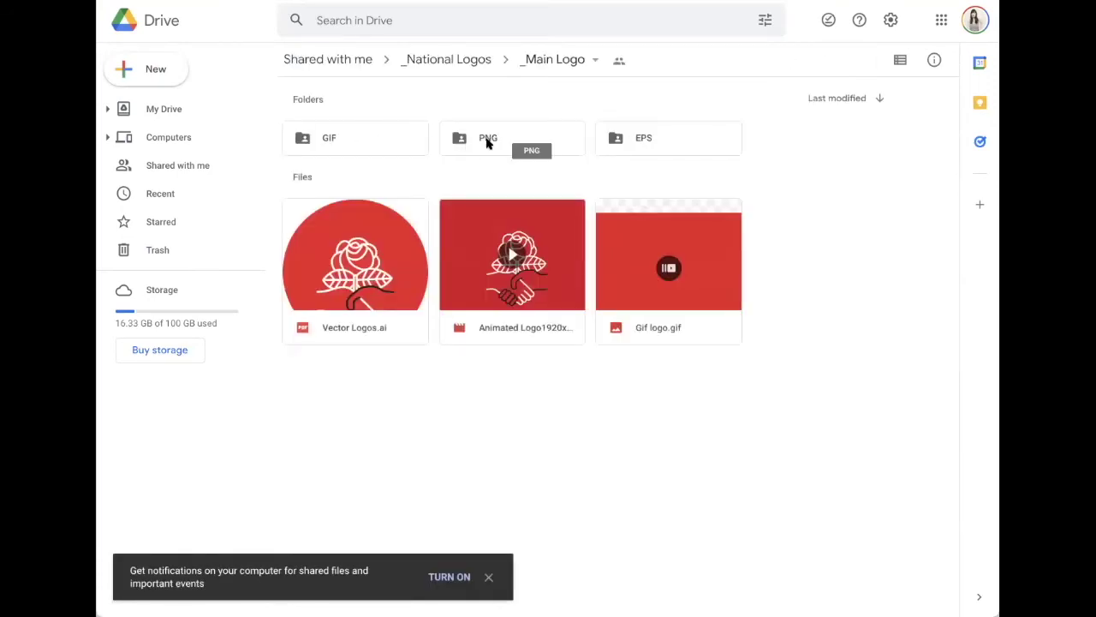
double_click(486, 142)
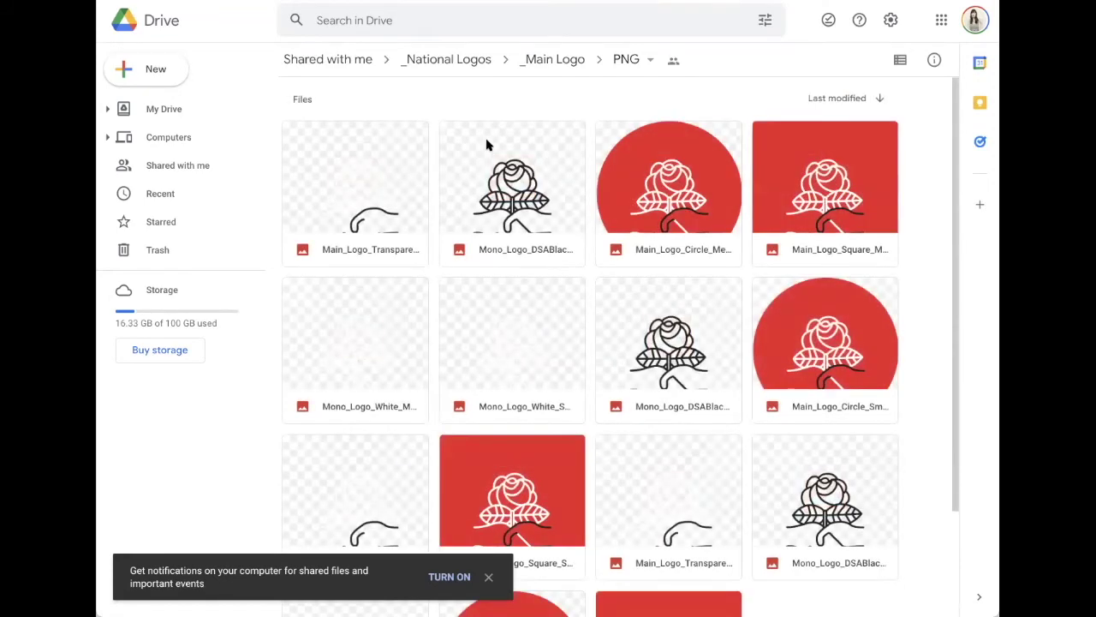
scroll(487, 146, down, 1)
click(518, 148)
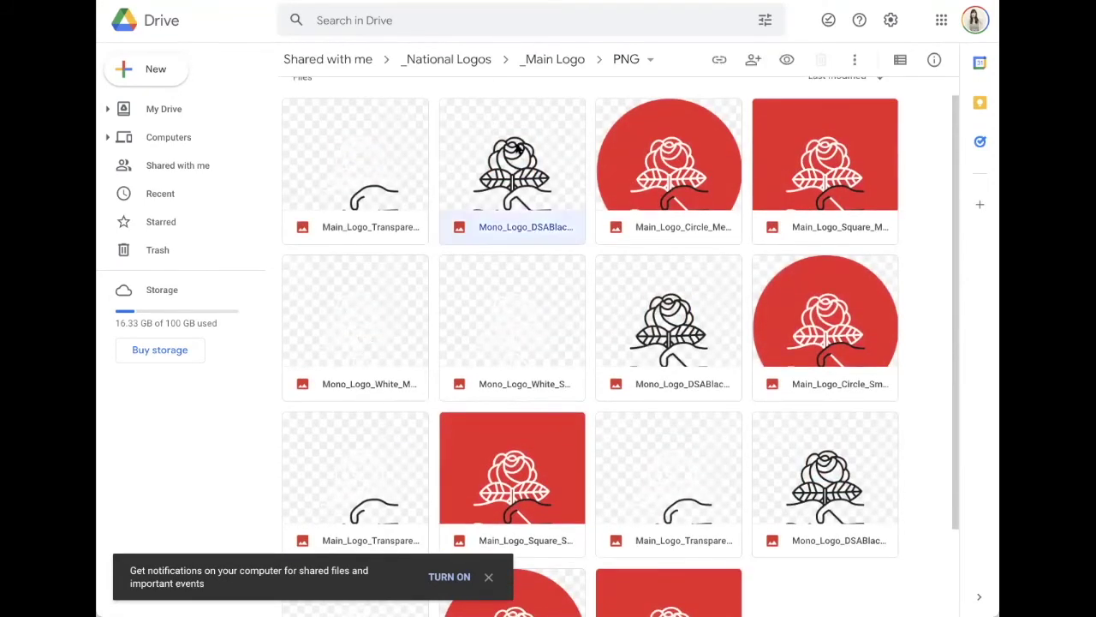
double_click(561, 192)
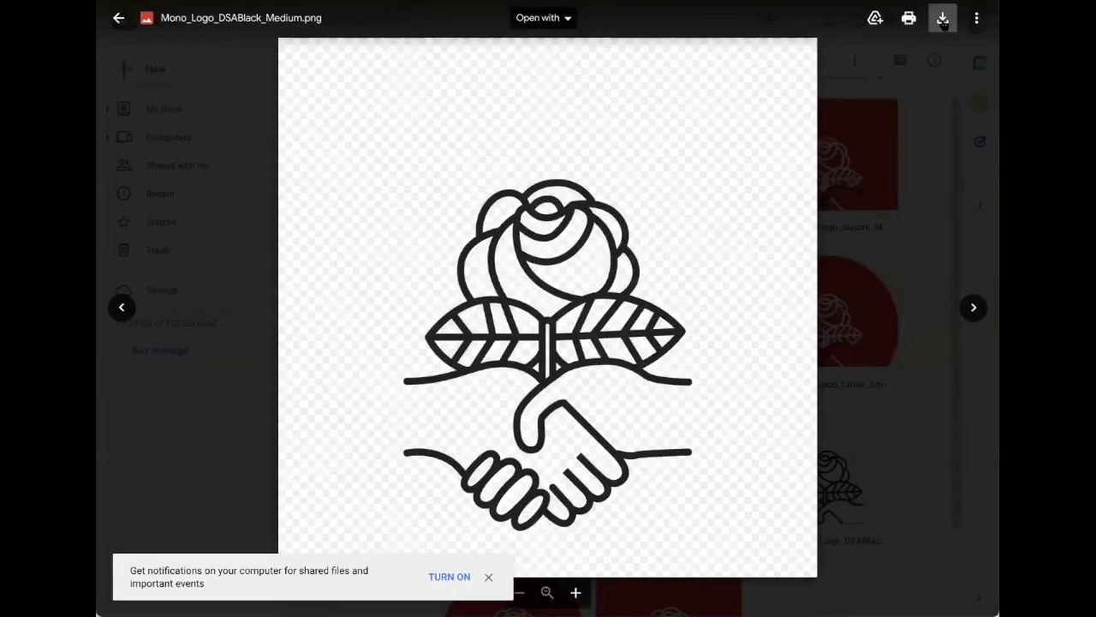
click(943, 22)
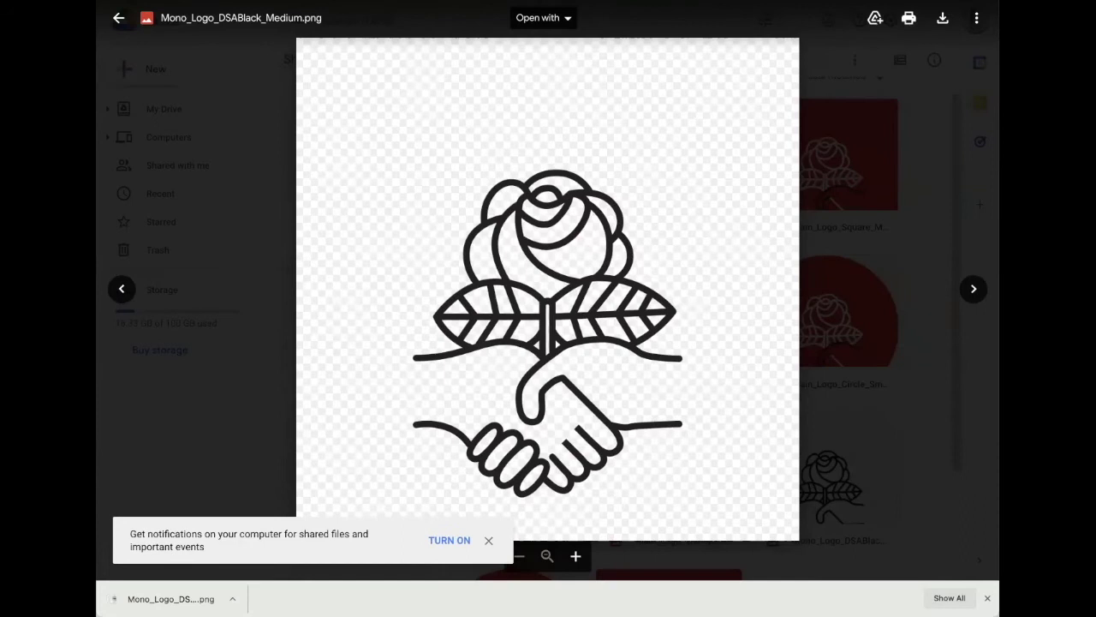
key(ctrl+Tab)
click(204, 166)
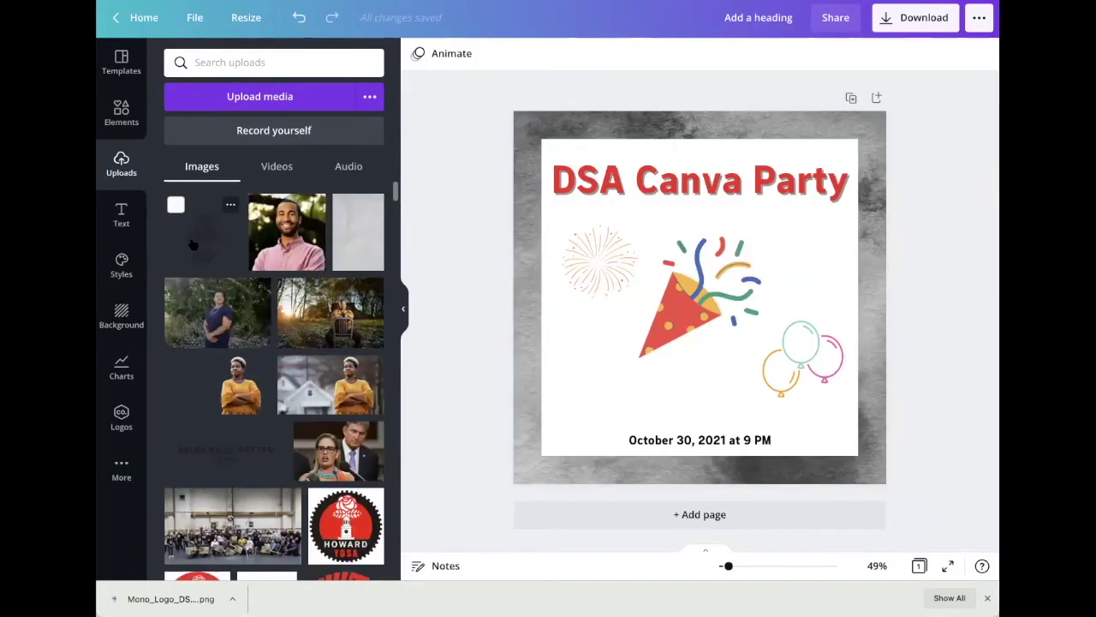
- Place the black DSA rose logo on the invitation and shrink it into the lower-left corner
drag(400, 275, 700, 296)
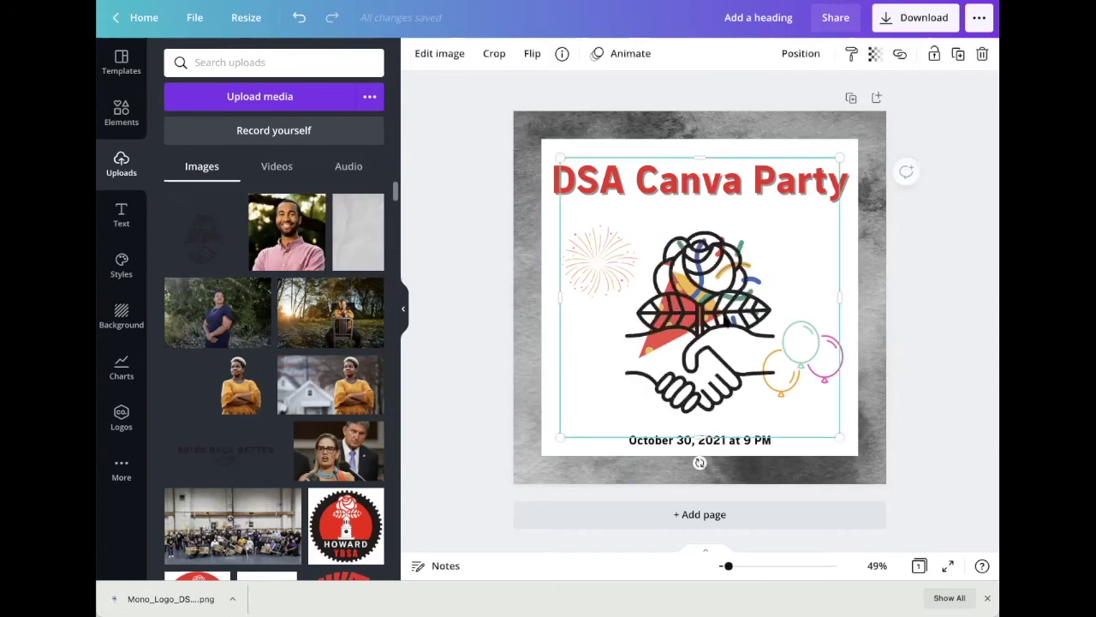
drag(831, 157, 594, 400)
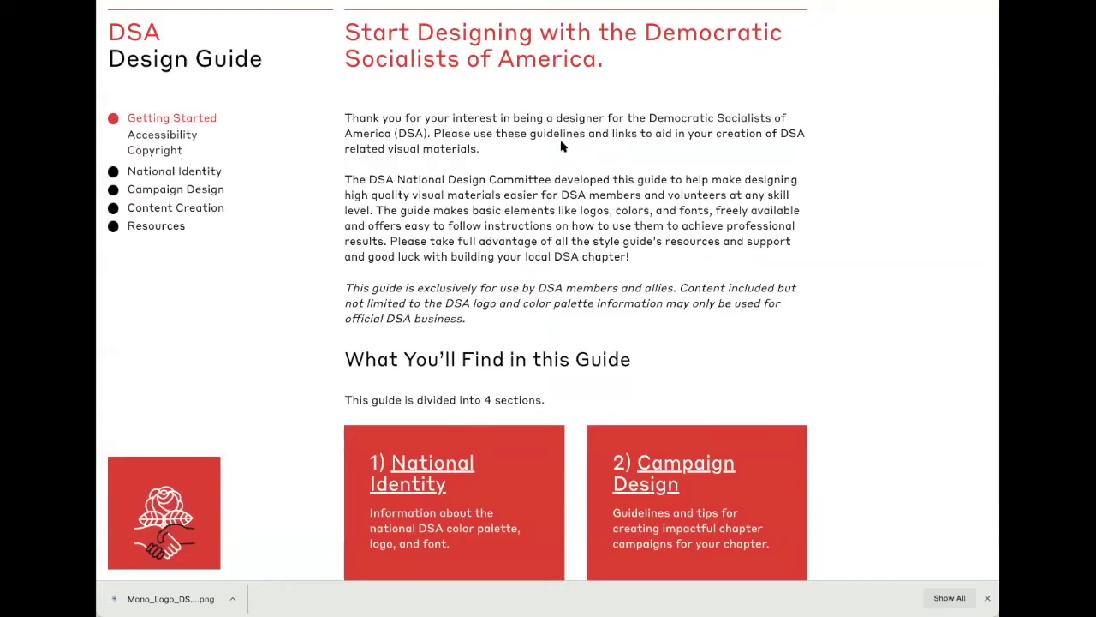
- Scroll the DSA Design Guide's Logo page to review the approved single-colour logo variants
scroll(561, 147, down, 2)
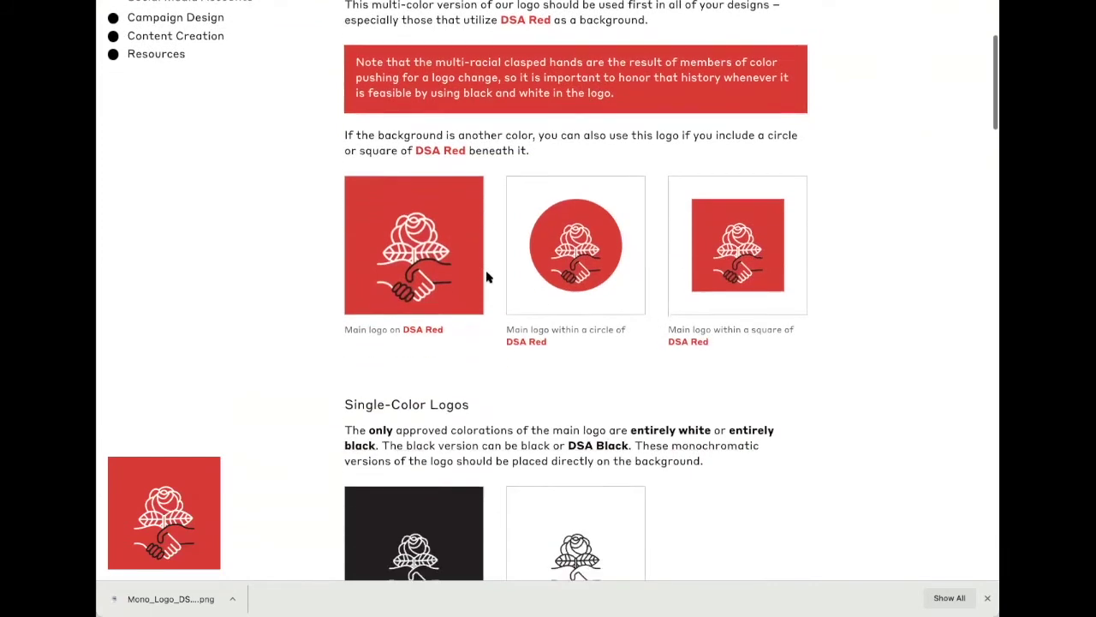
scroll(487, 277, down, 8)
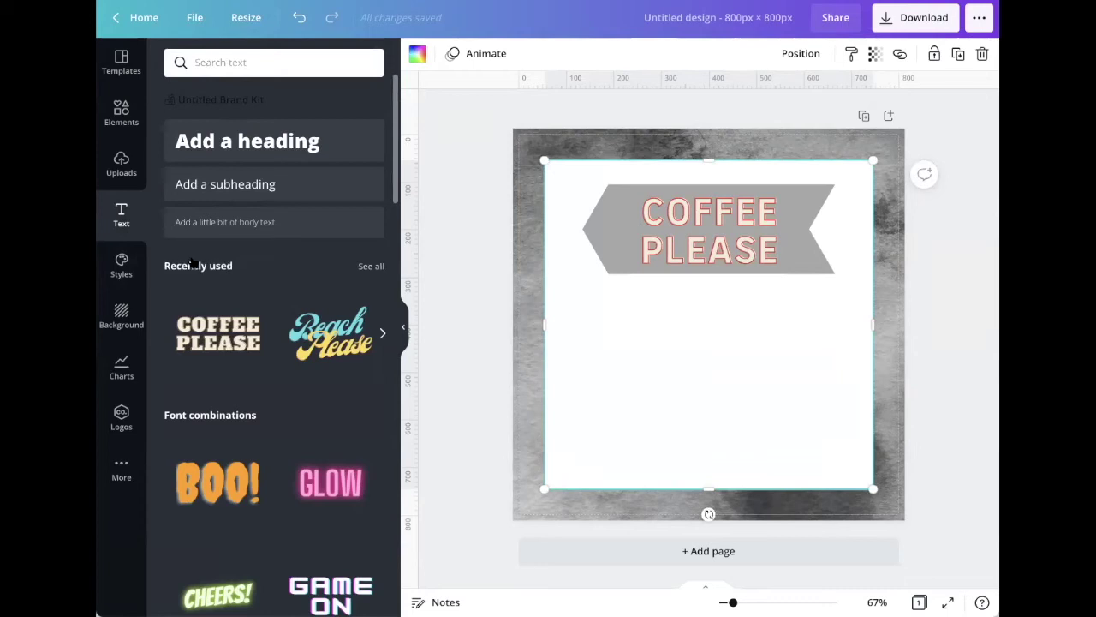
- Start a custom style from Canva's Styles panel to reach the Brand Kit page
click(123, 258)
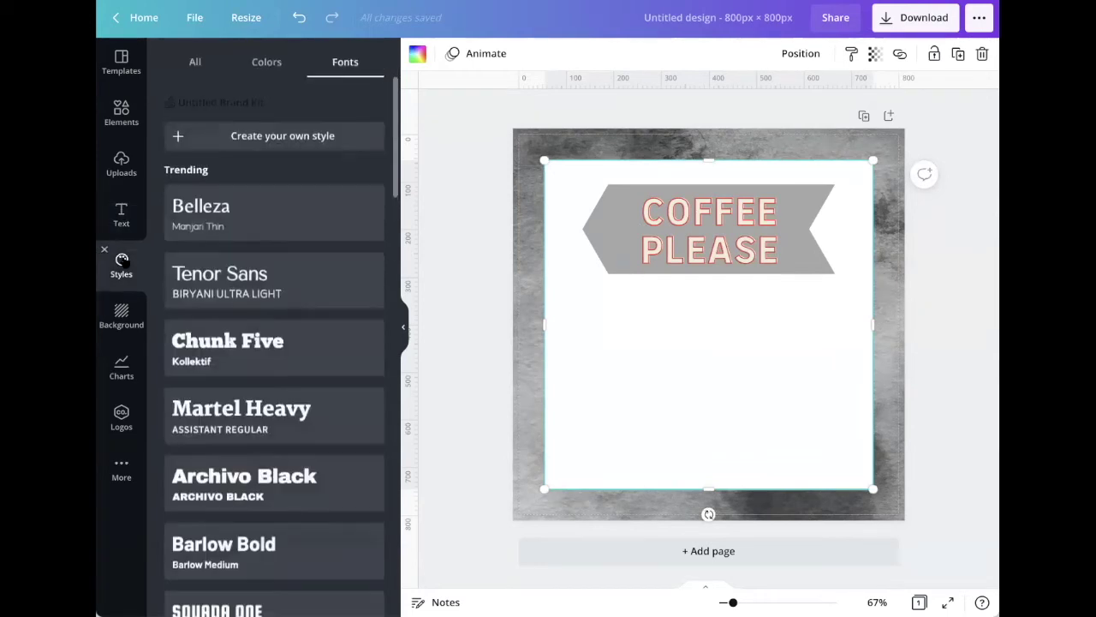
click(309, 137)
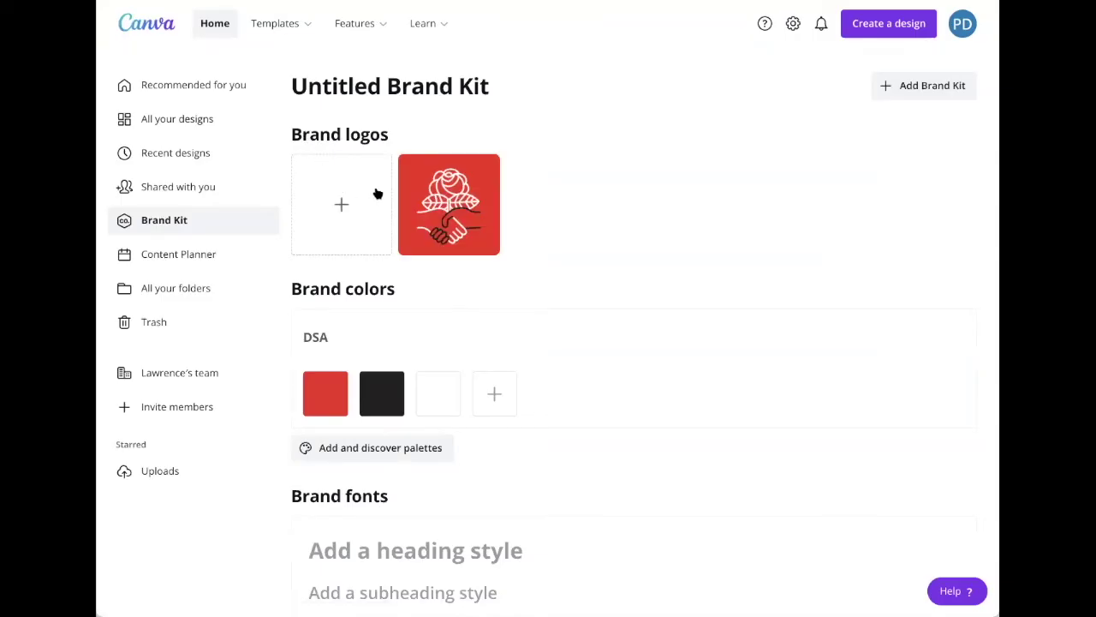
- Create a new empty brand kit named 'Test DSA kit'
mouse_move(471, 211)
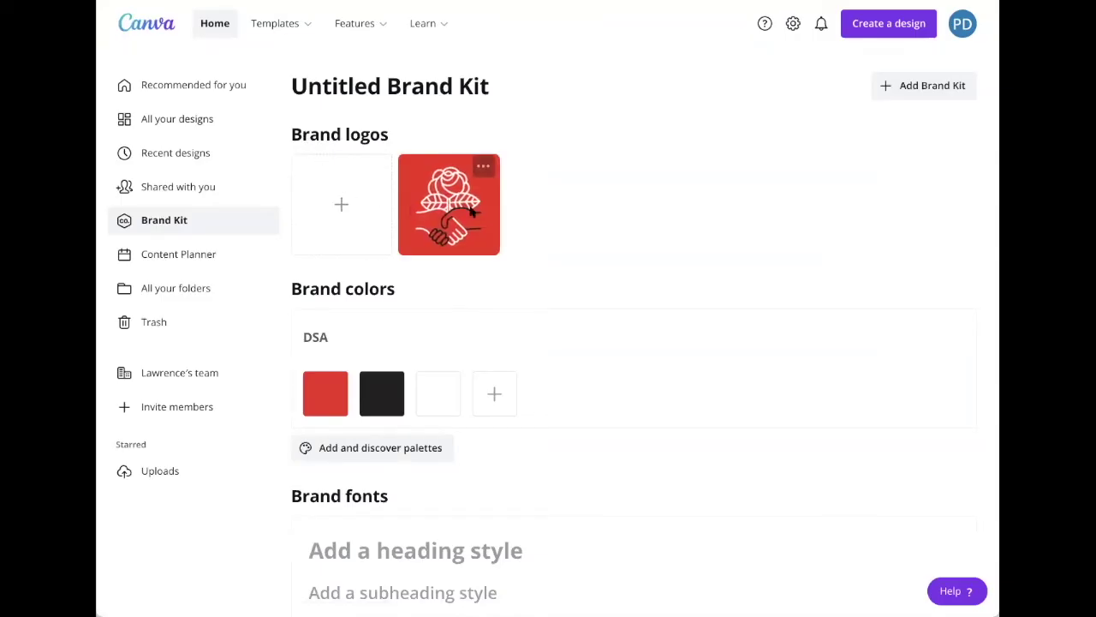
click(937, 89)
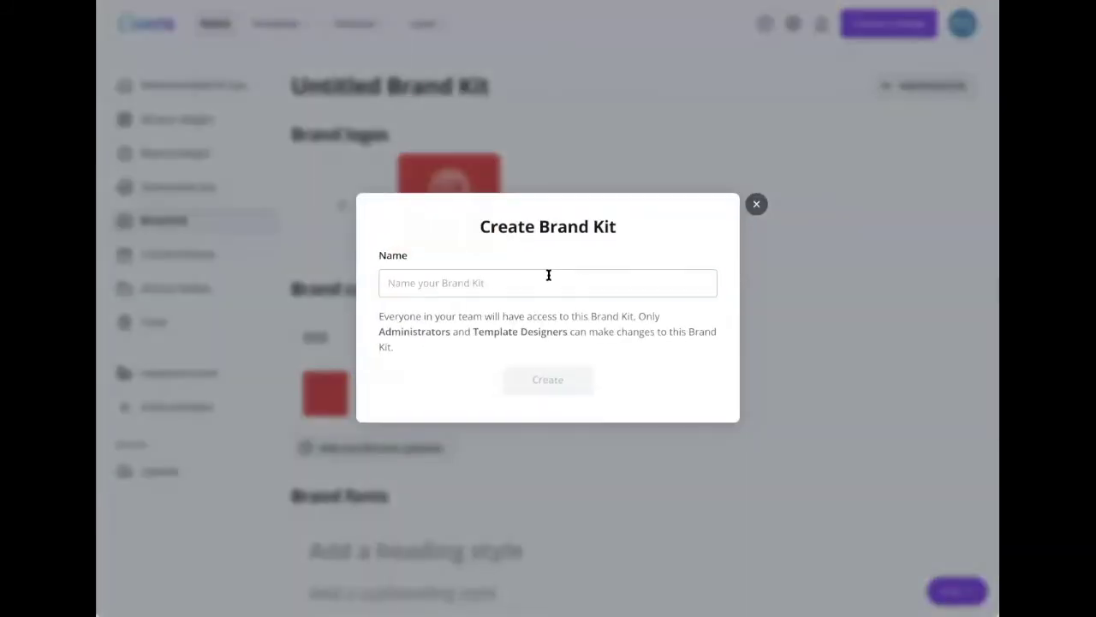
text(Test)
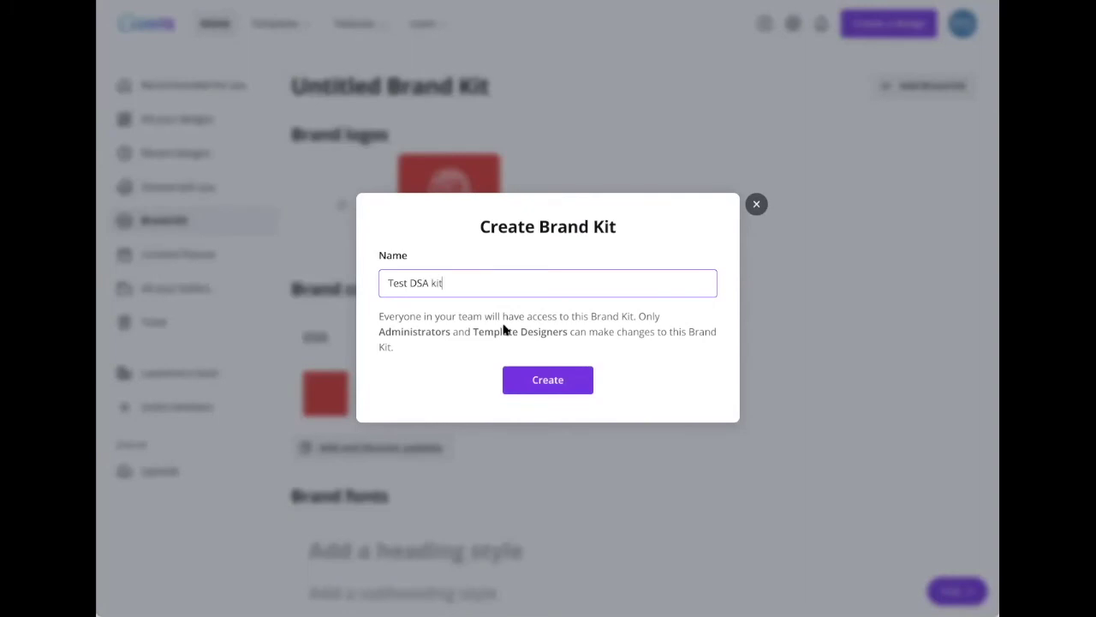
text( DSA kit)
click(540, 378)
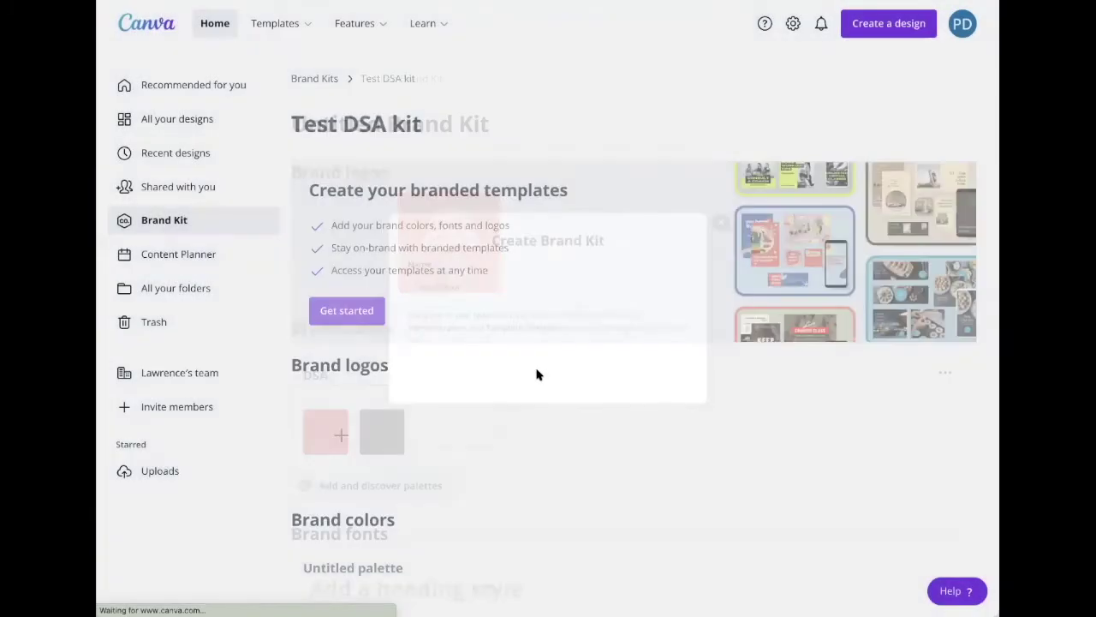
scroll(536, 374, down, 3)
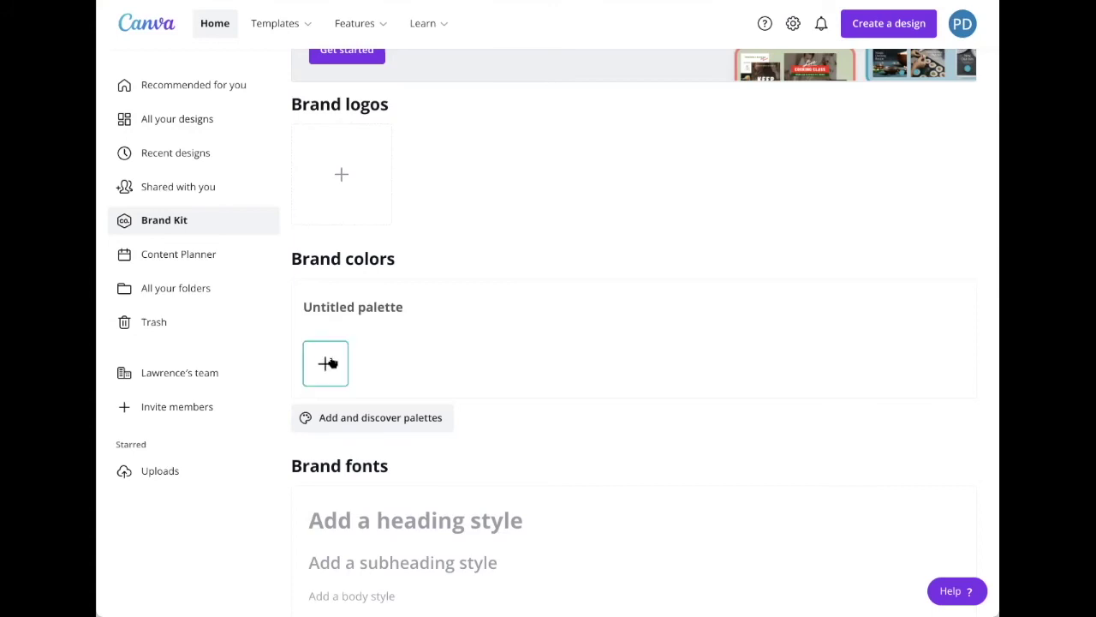
- Set the palette's first swatch to DSA red #EC1F27
click(332, 364)
click(531, 304)
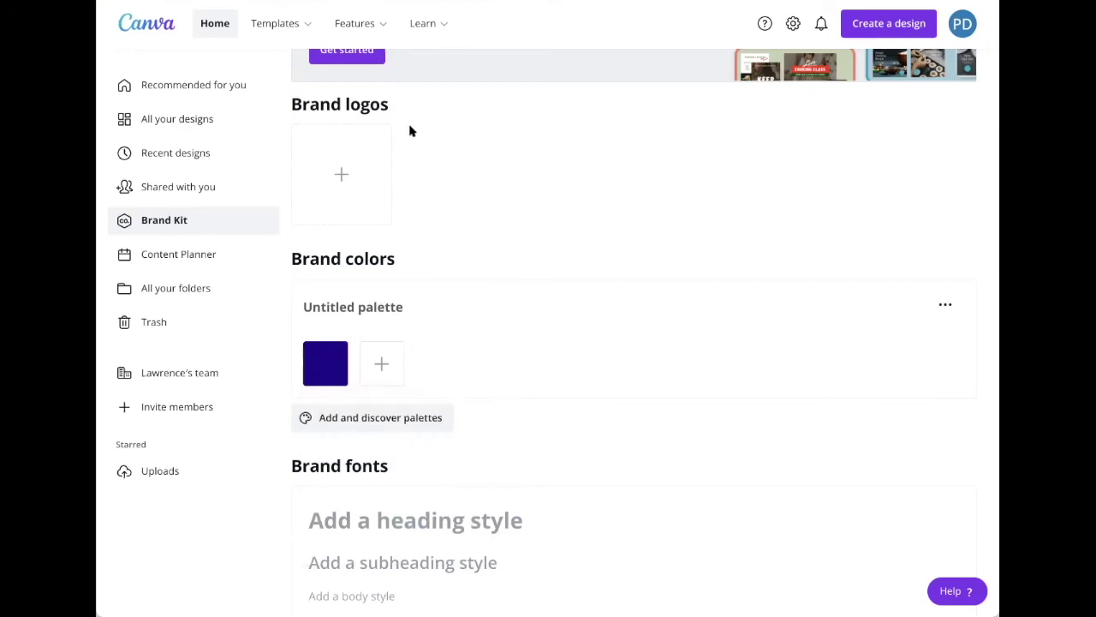
click(343, 361)
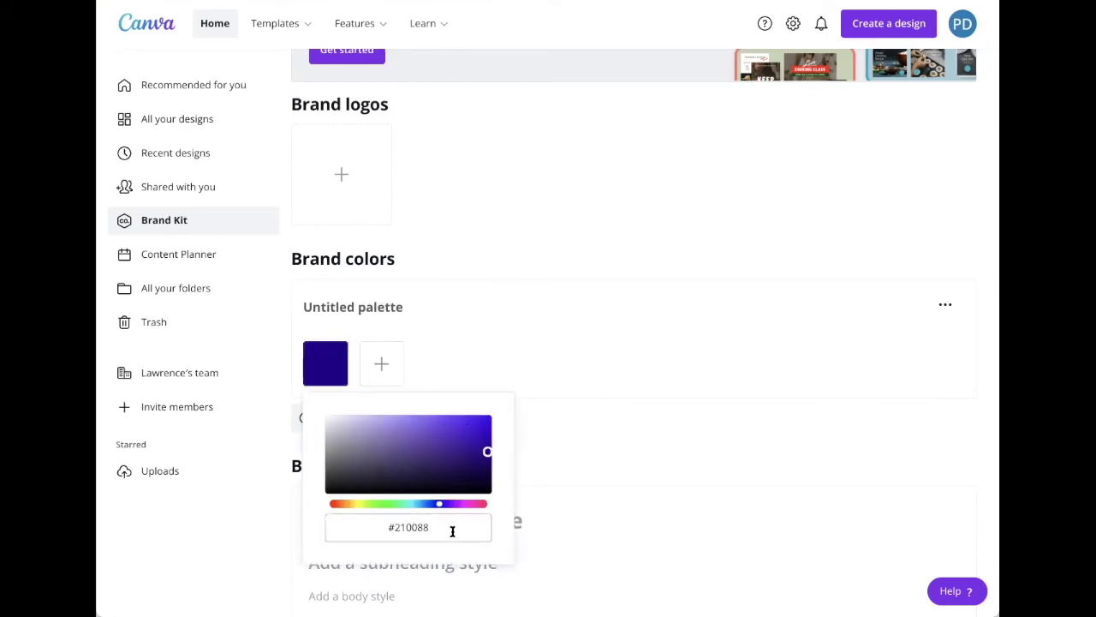
click(327, 526)
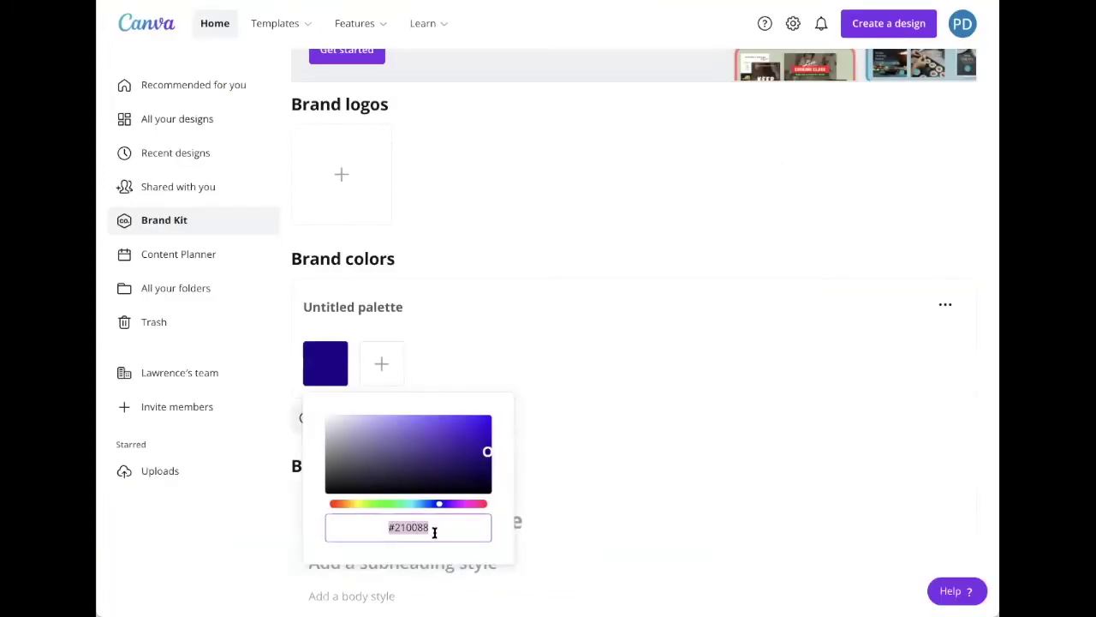
text(#EC1F27)
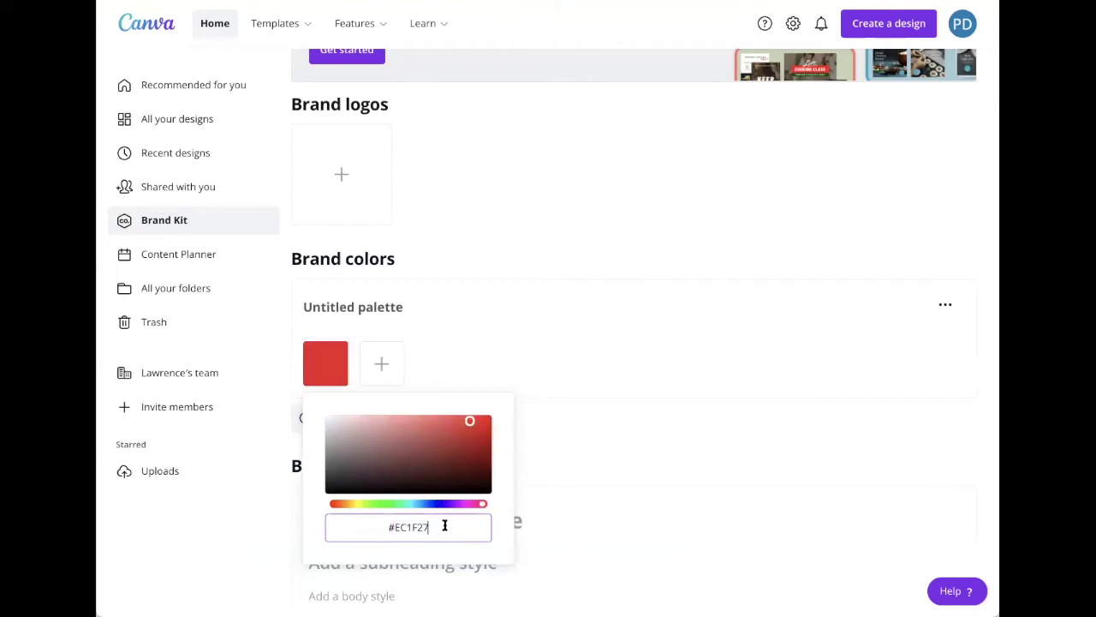
click(608, 503)
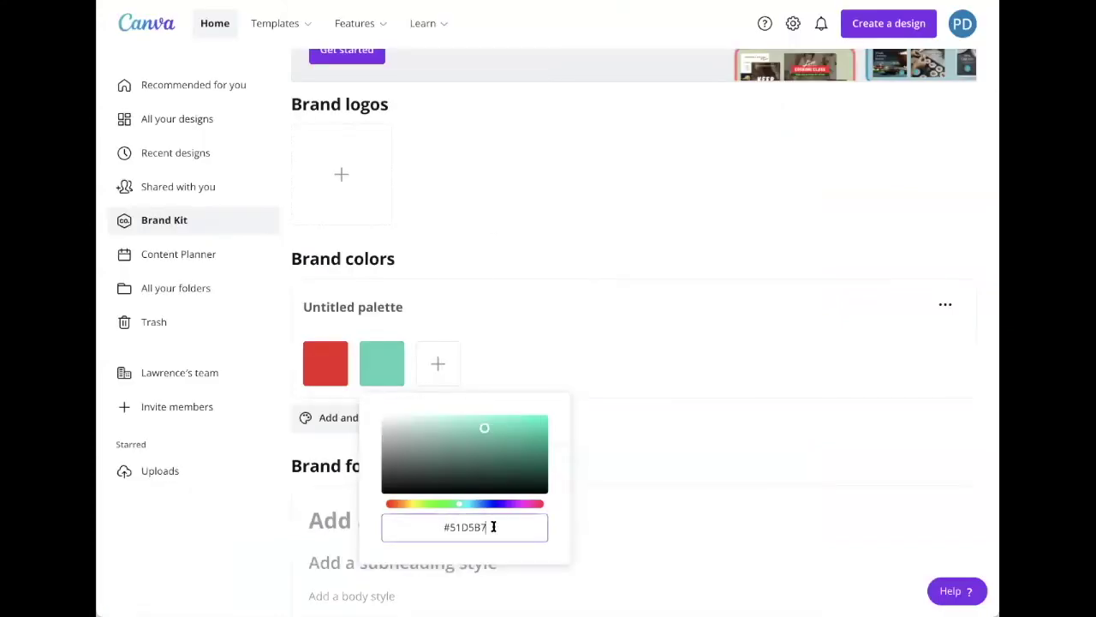
- Add the red tint #F04C53 and DSA Black #231F20 swatches to the palette
key(ctrl+a)
text(#F04C53)
click(502, 360)
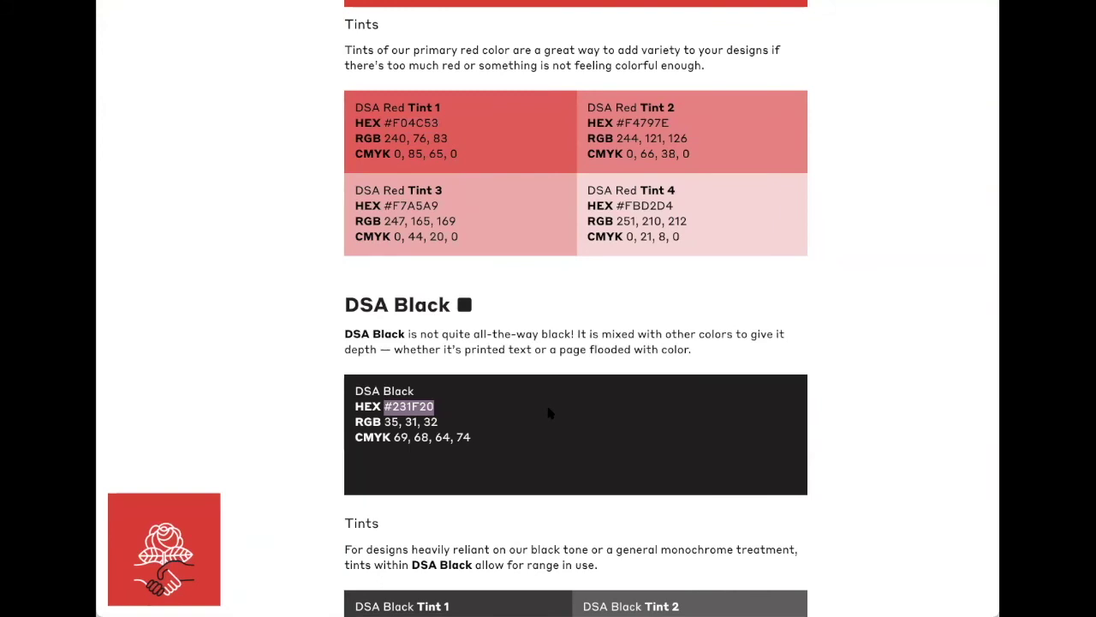
key(alt+Tab)
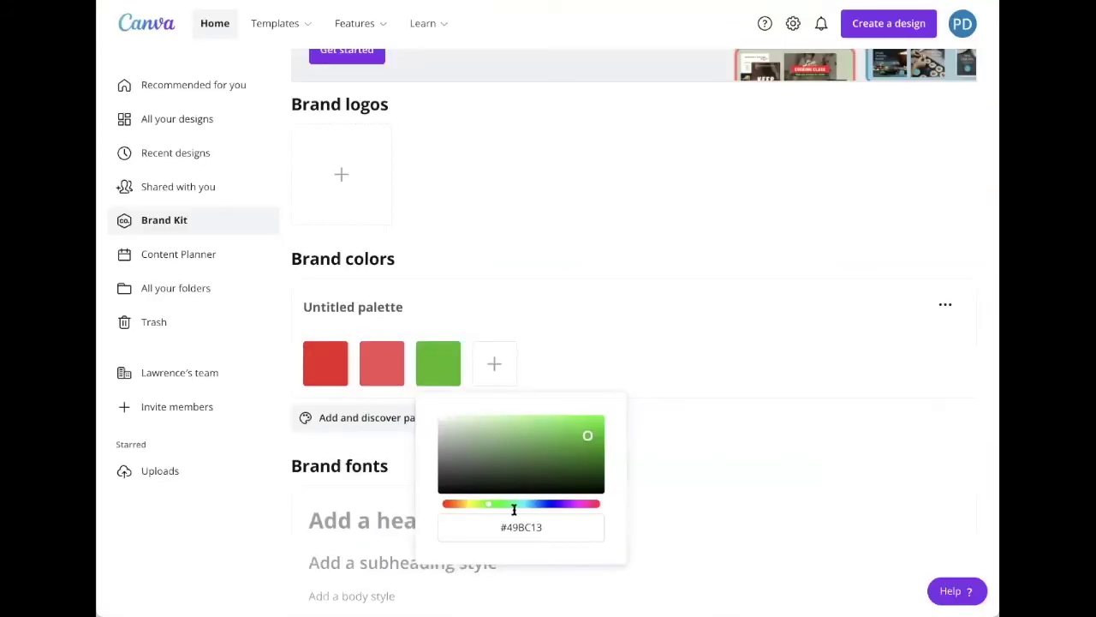
click(548, 527)
drag(549, 526, 497, 531)
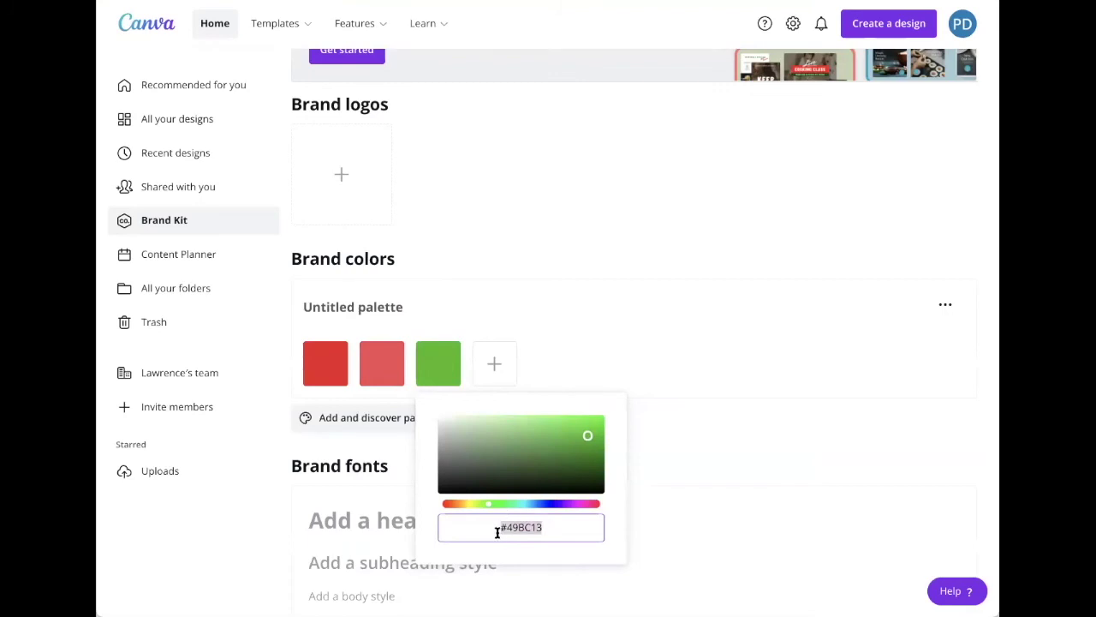
text(#231F20)
click(683, 429)
- Add a fourth palette swatch in white #FFFFFF
key(alt+Tab)
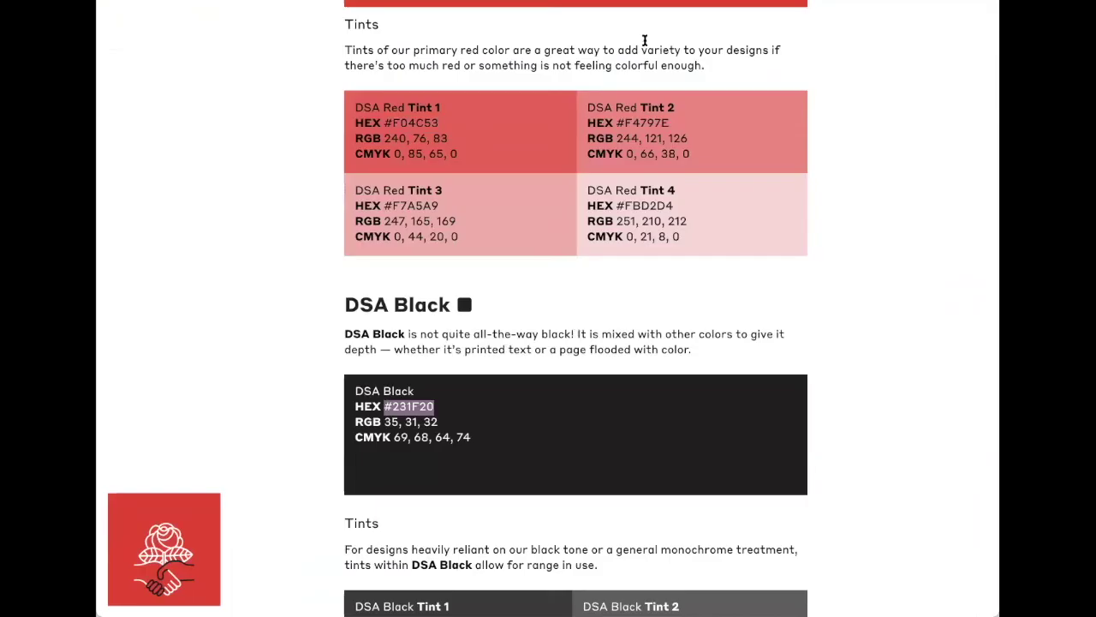
scroll(576, 317, down, 6)
scroll(574, 321, up, 7)
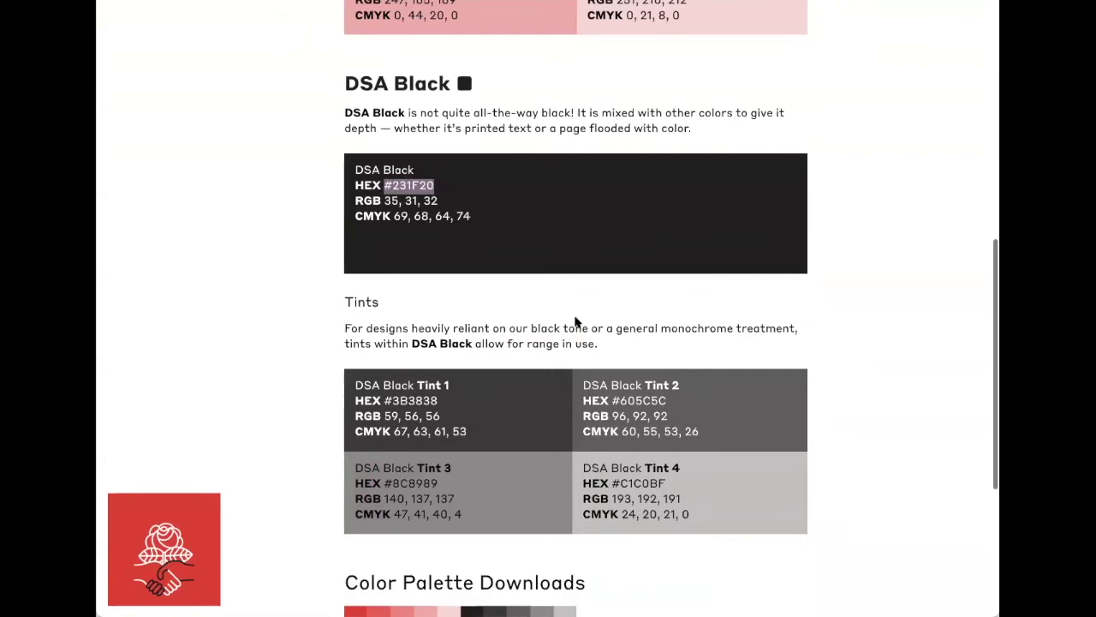
key(alt+Tab)
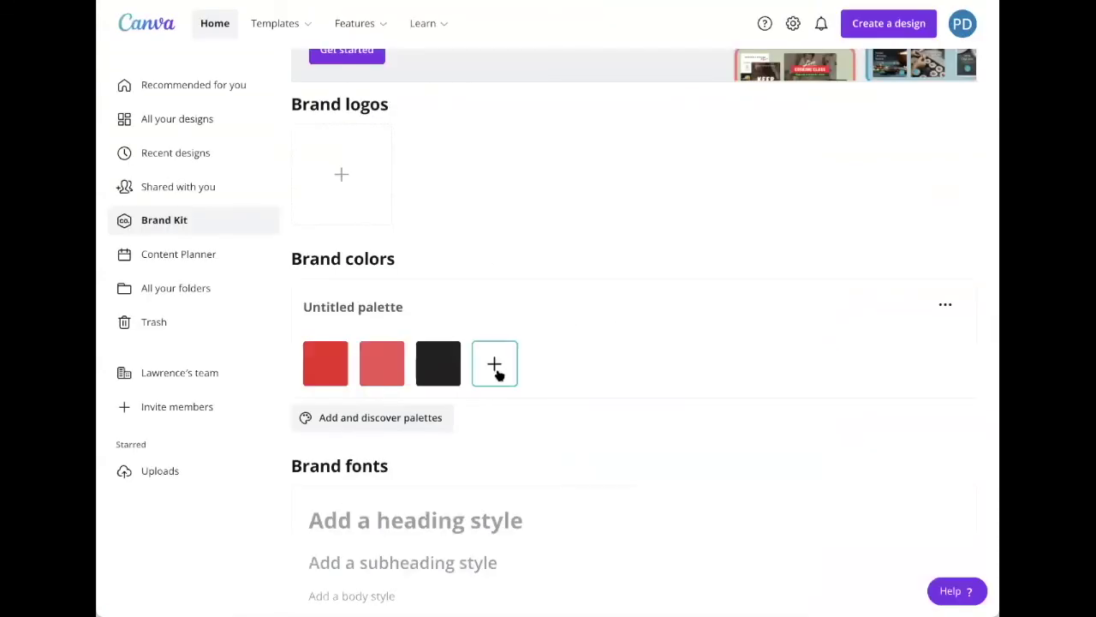
click(496, 370)
drag(512, 435, 478, 408)
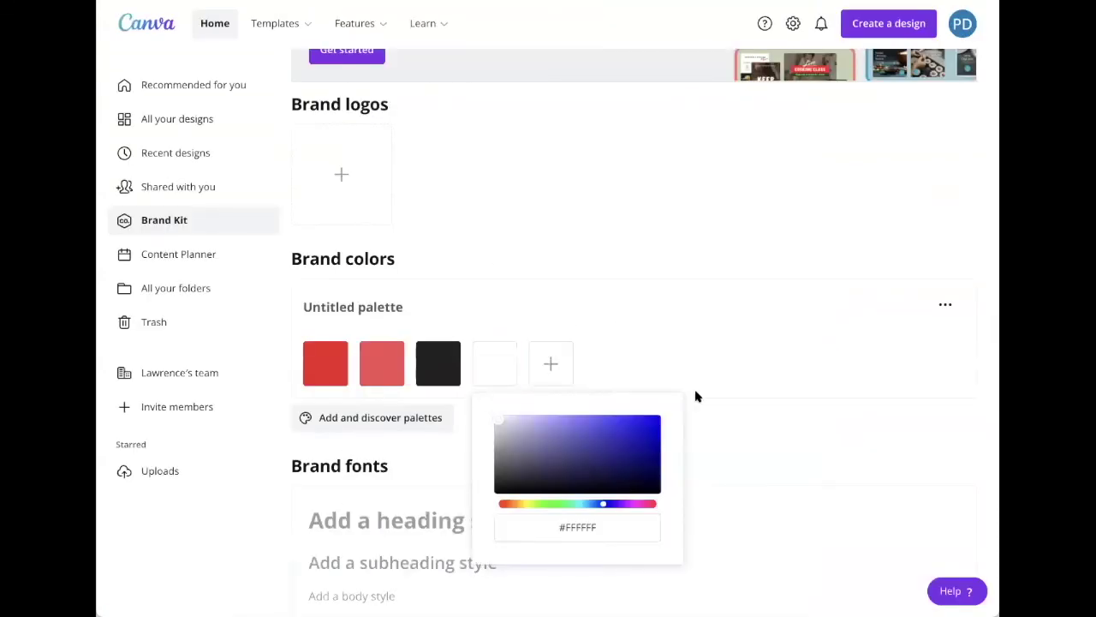
click(674, 347)
- Scroll the uploaded fonts list to find Manifold DSA, then return to the Brand fonts section
scroll(602, 359, down, 1)
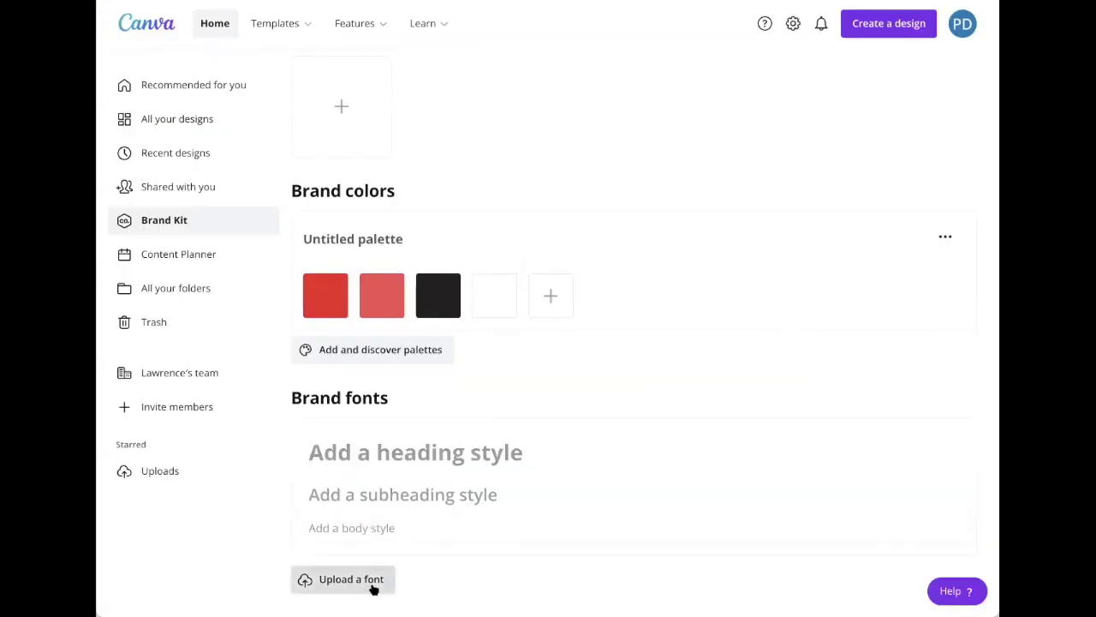
scroll(511, 225, down, 4)
scroll(536, 234, down, 1)
scroll(535, 234, down, 5)
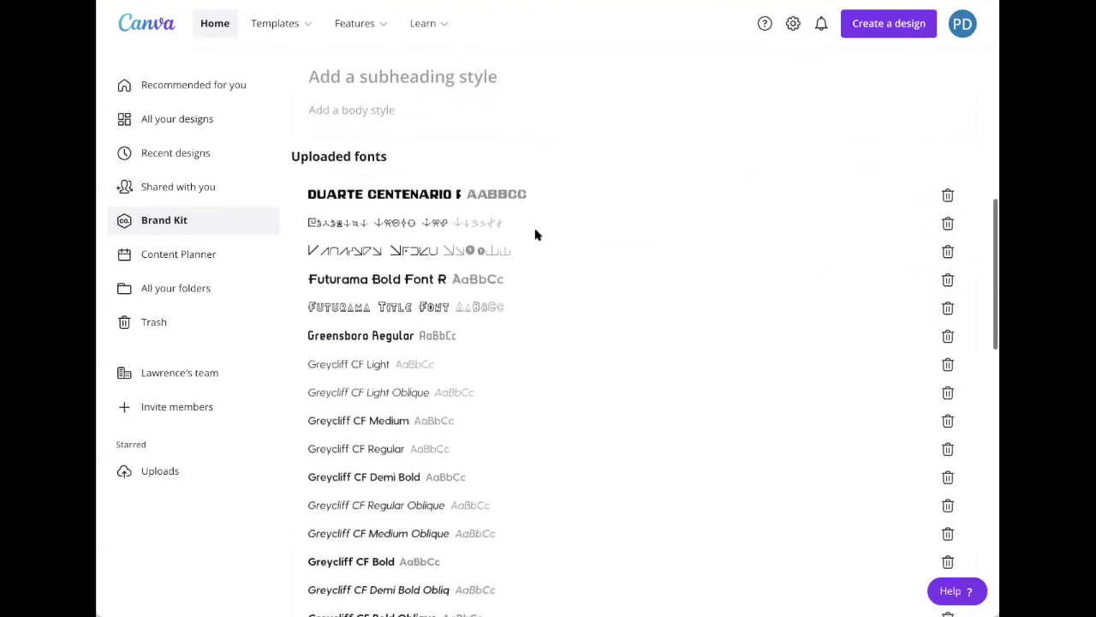
scroll(534, 233, down, 1)
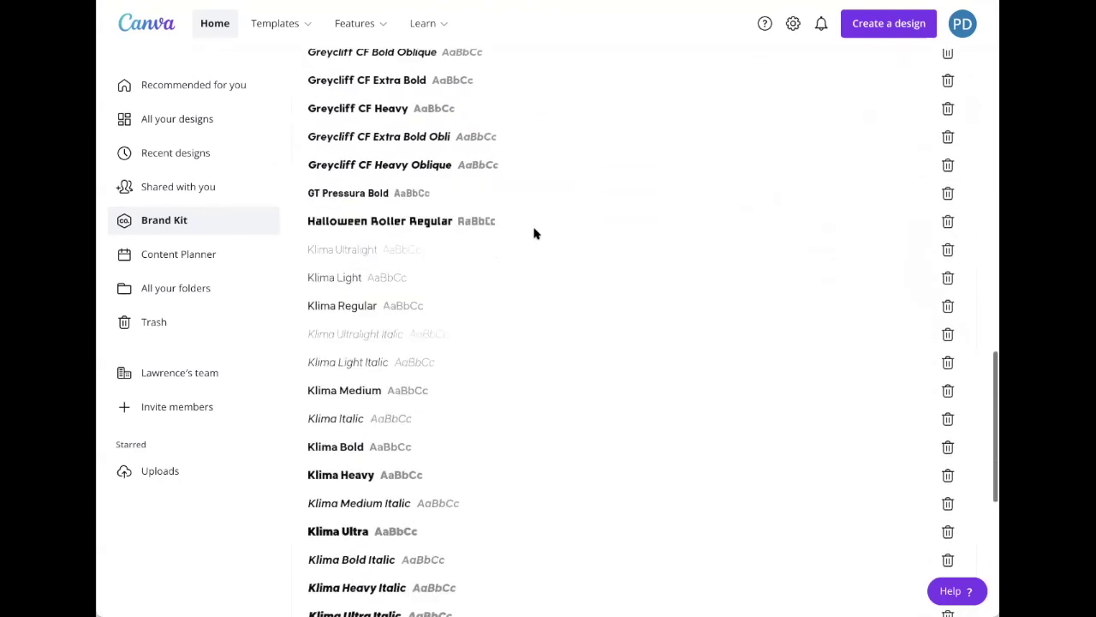
scroll(690, 283, down, 5)
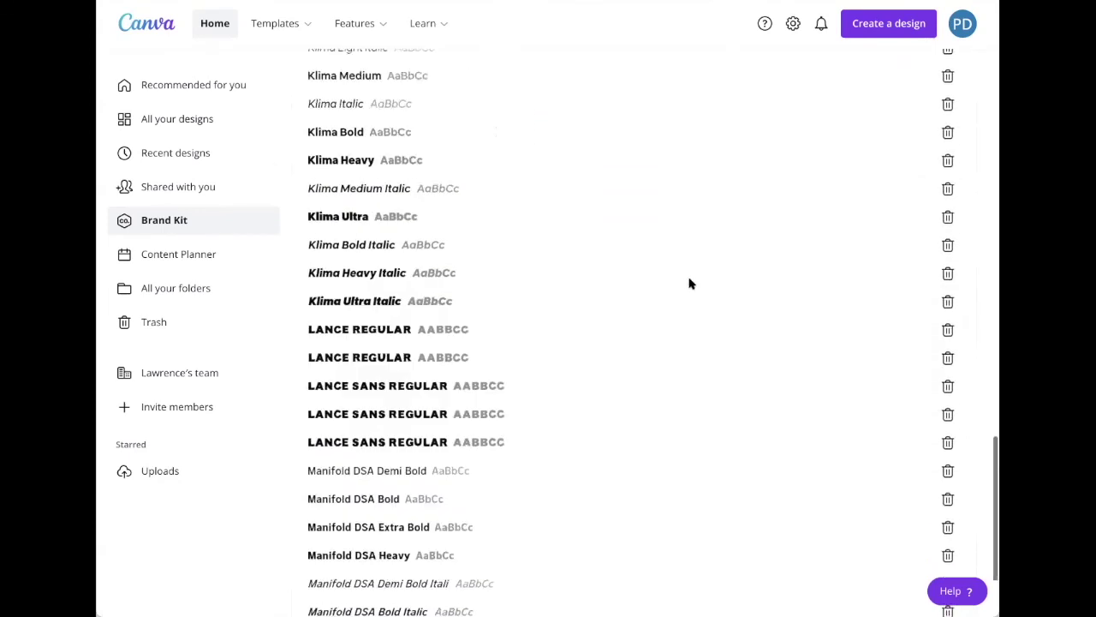
scroll(691, 282, up, 2)
scroll(690, 283, up, 12)
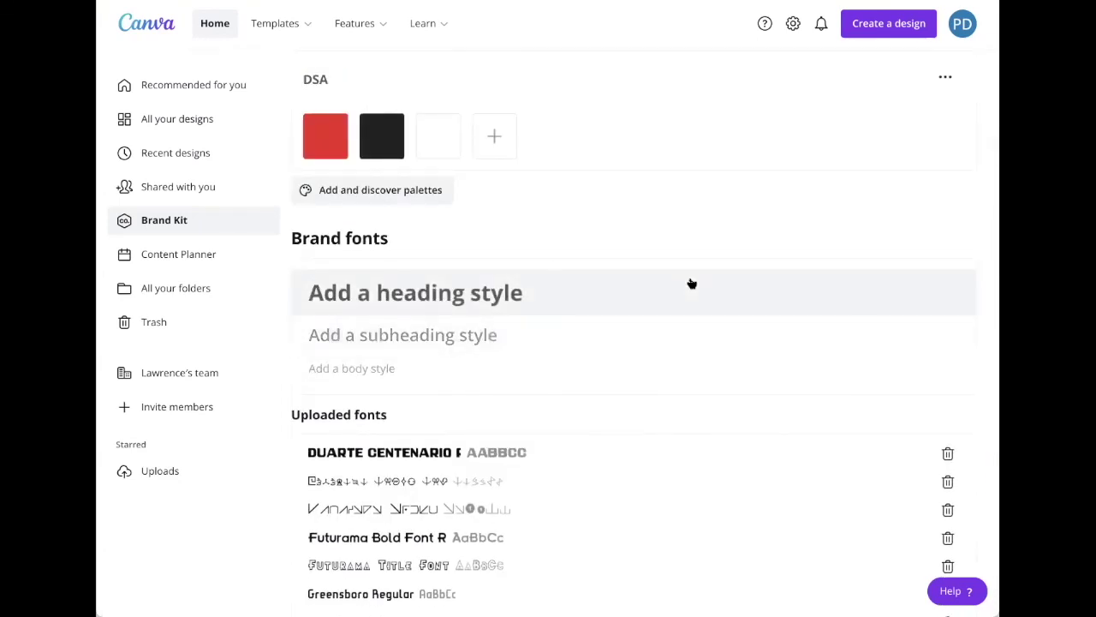
scroll(688, 283, up, 3)
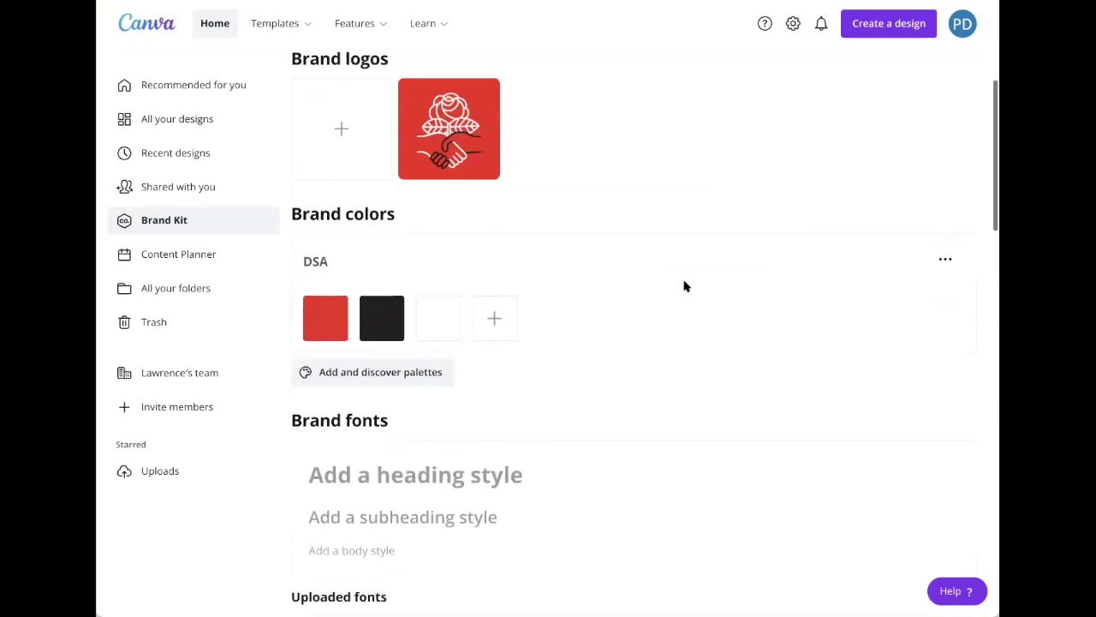
scroll(685, 289, down, 4)
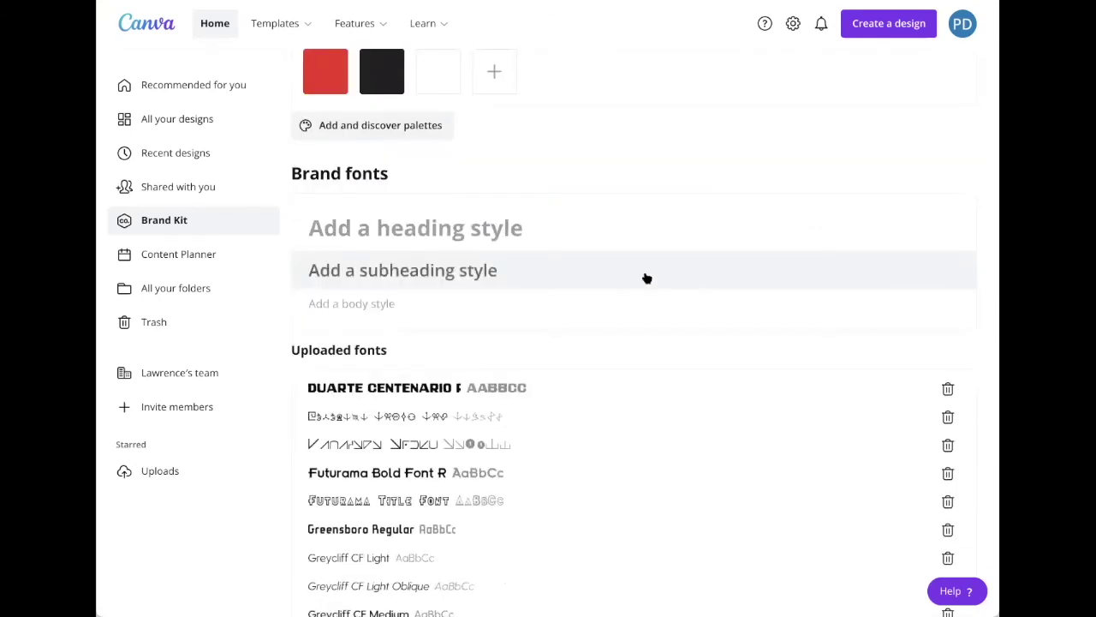
- Set the brand heading style to Manifold DSA Heavy at size 31.5
click(565, 233)
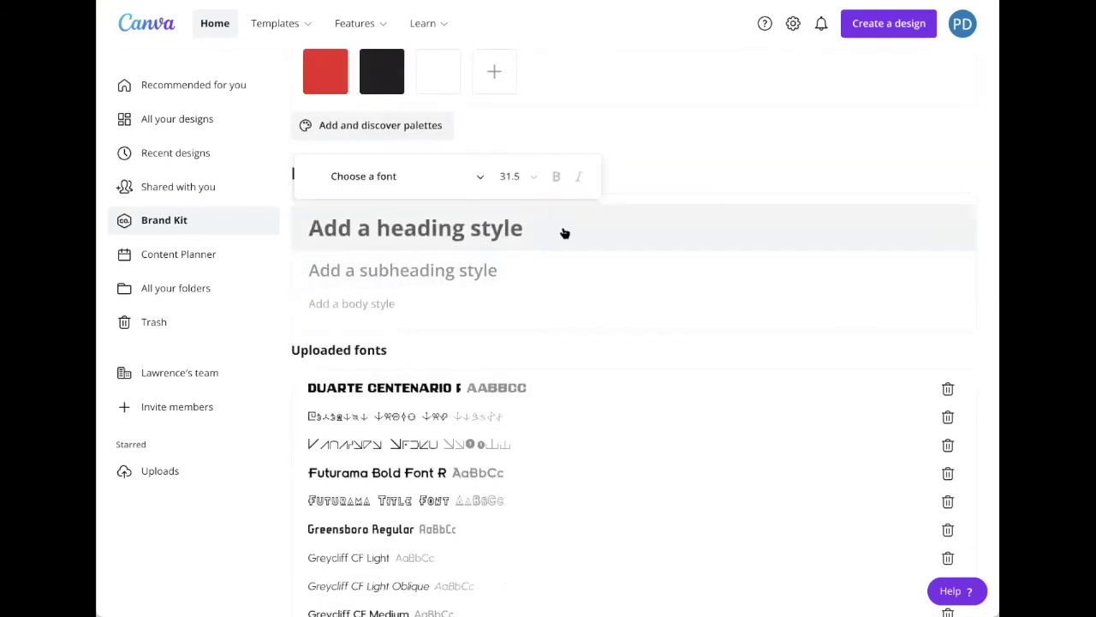
click(470, 178)
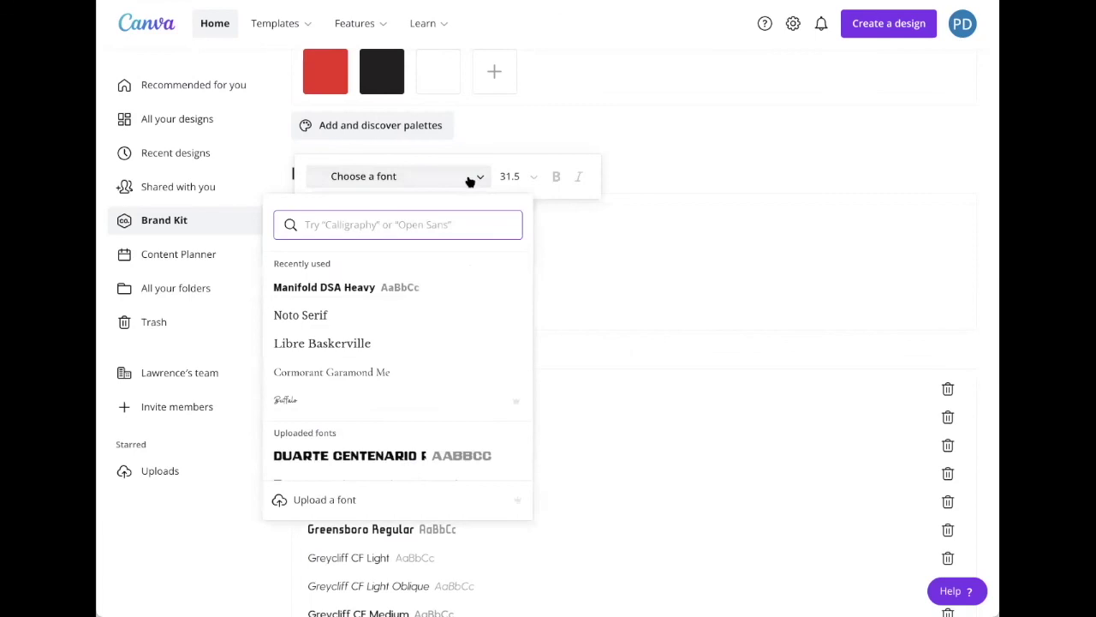
click(470, 287)
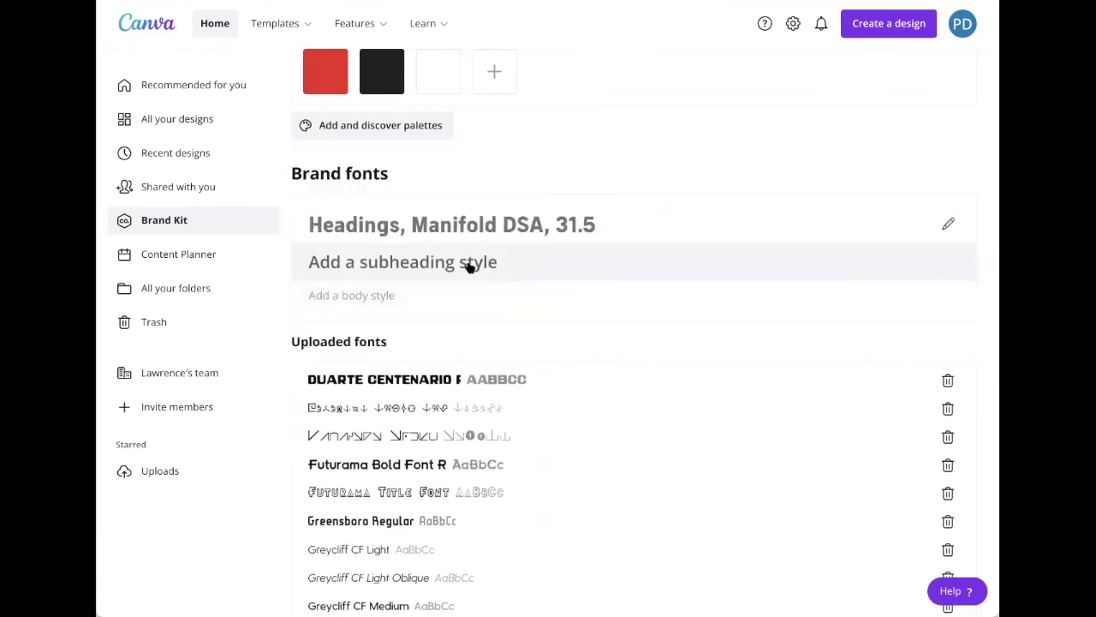
- Set the brand subheading style to Manifold DSA Heavy at size 18
click(469, 266)
click(454, 221)
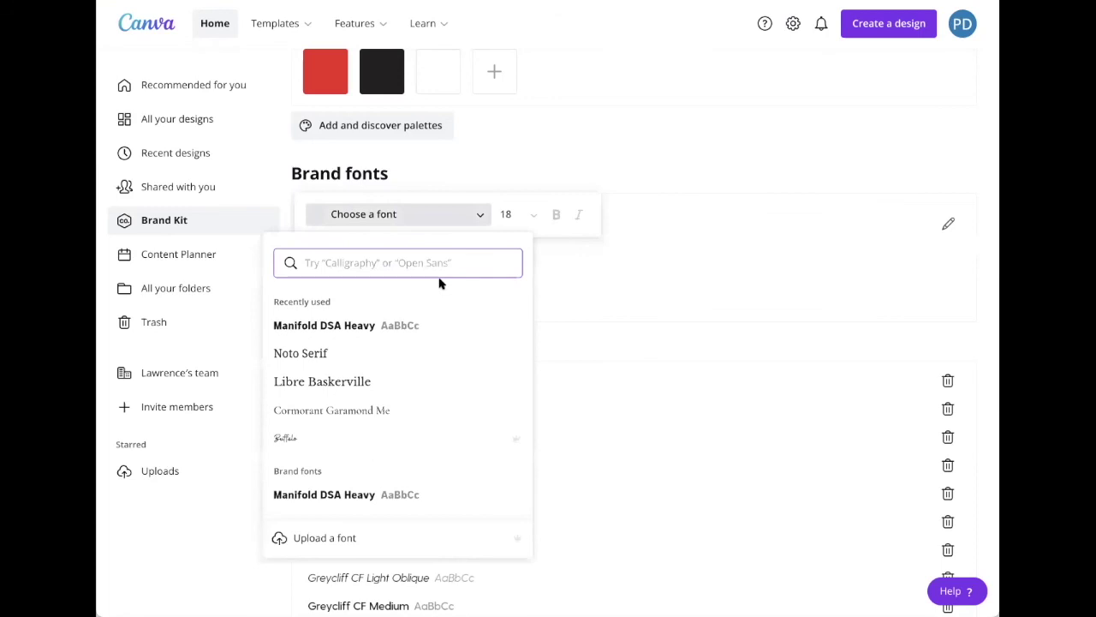
click(442, 339)
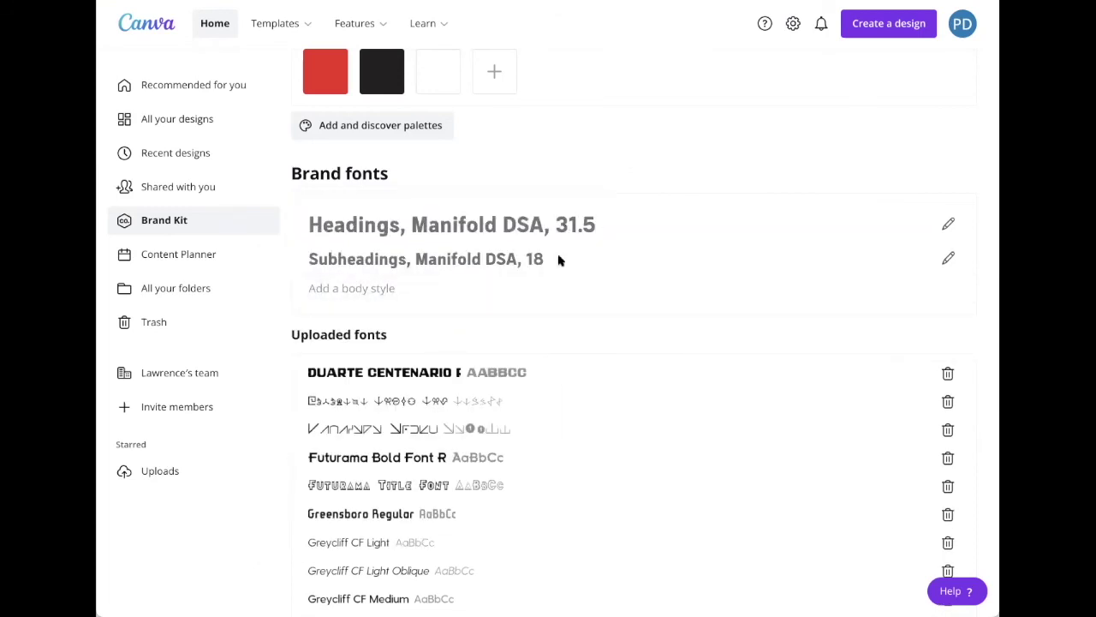
scroll(561, 260, up, 5)
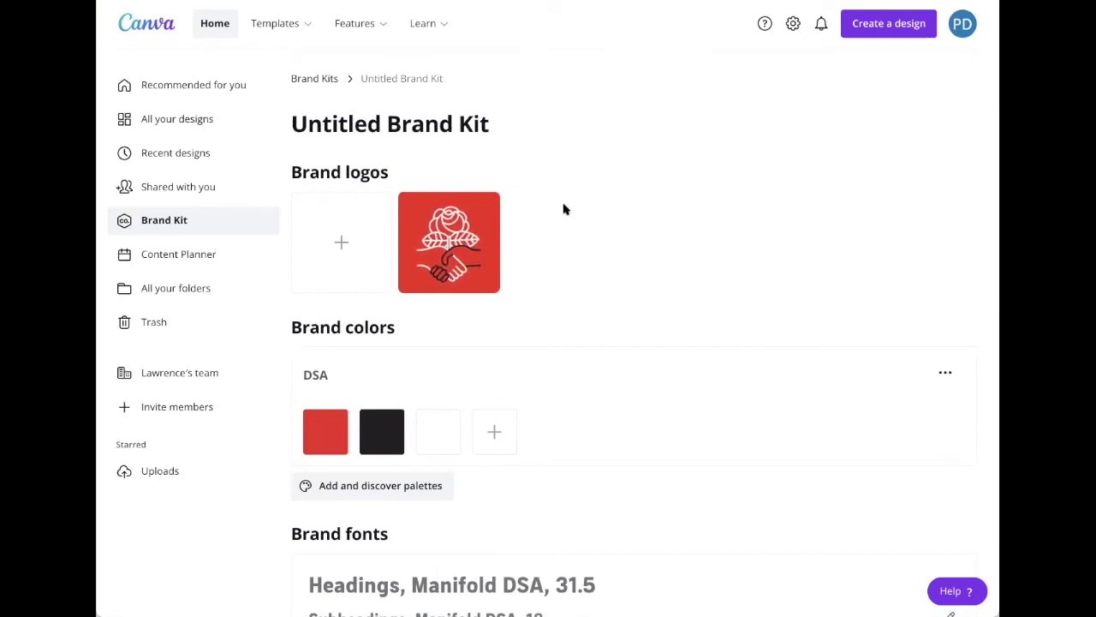
scroll(620, 246, down, 1)
scroll(620, 246, down, 1)
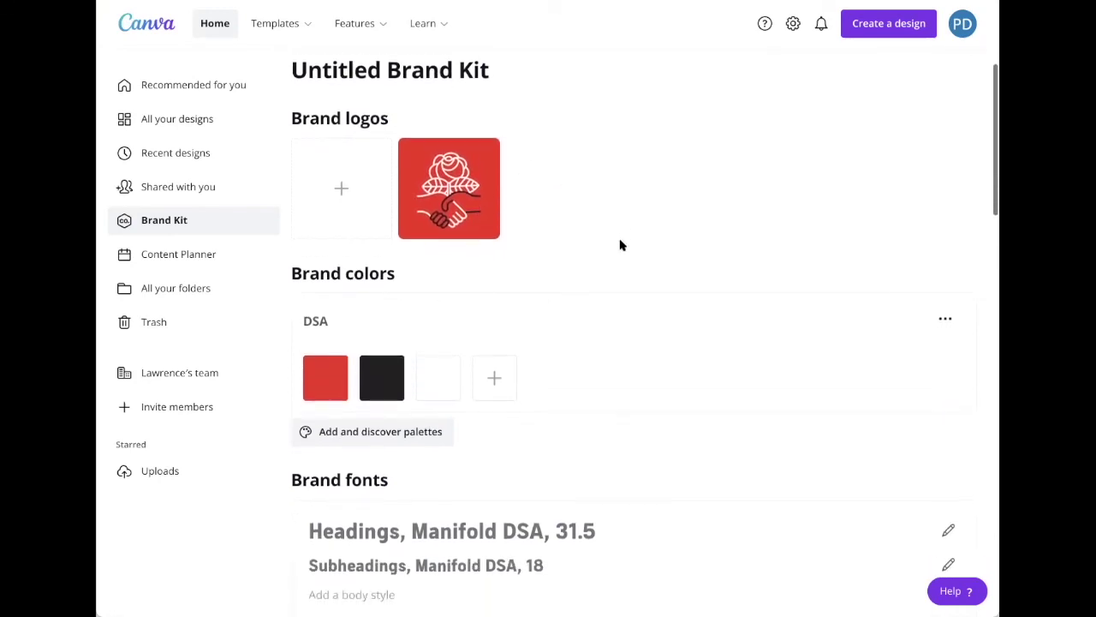